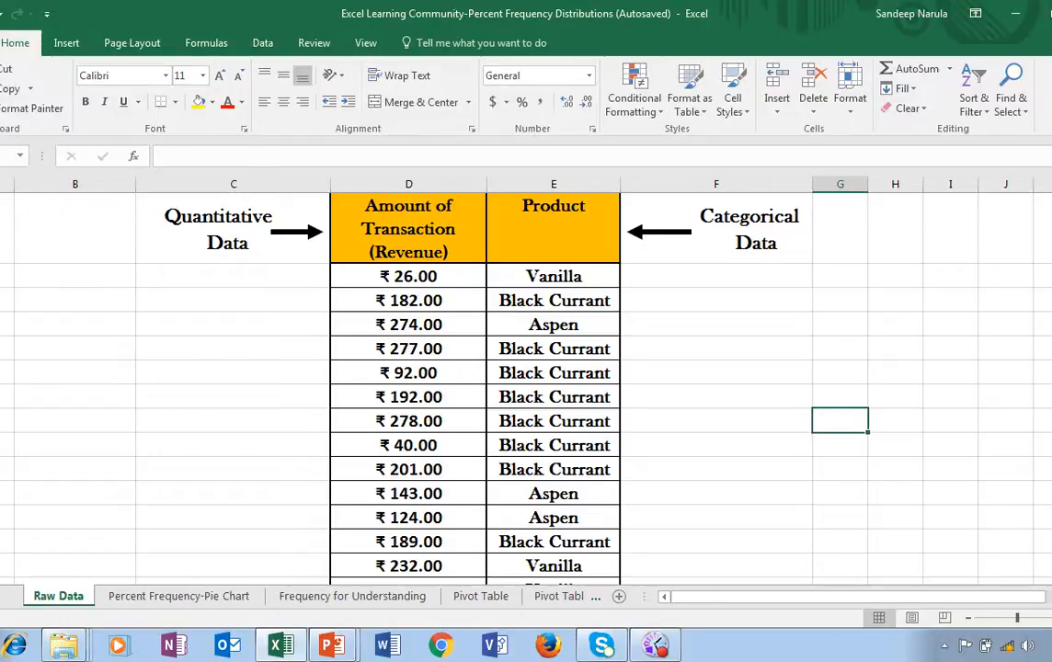
pyautogui.moveTo(1051, 210); pyautogui.dragTo(1050, 317)
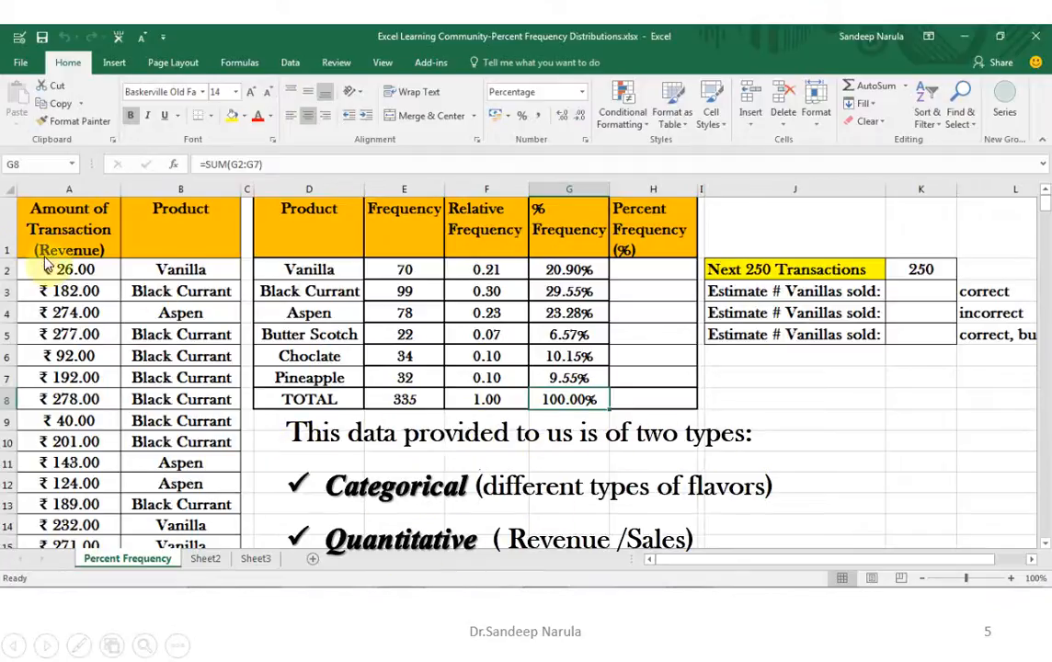
pyautogui.click(144, 297)
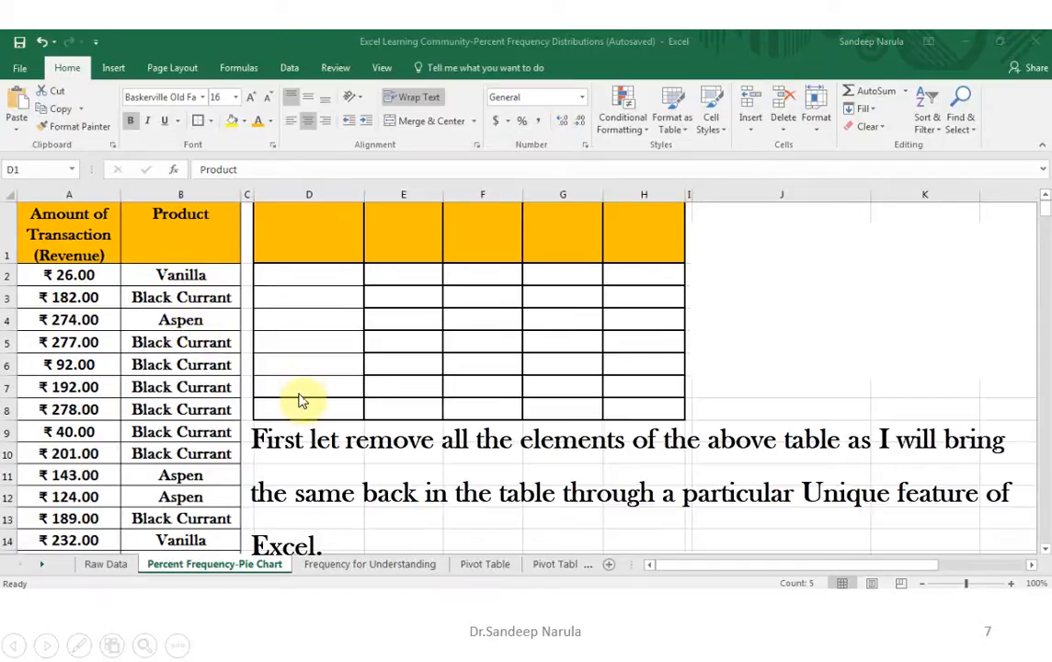
pyautogui.click(317, 351)
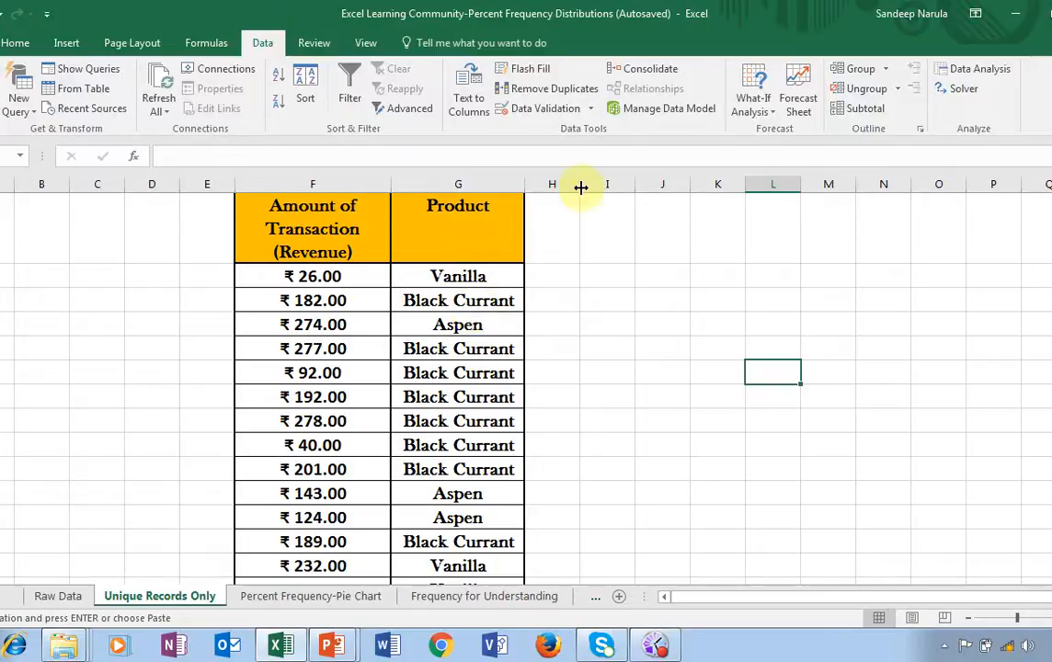
# Step: Widen column I and use an advanced filter to copy only the unique Product records from G1:G336 to cell I1
pyautogui.moveTo(631, 184); pyautogui.dragTo(746, 171)
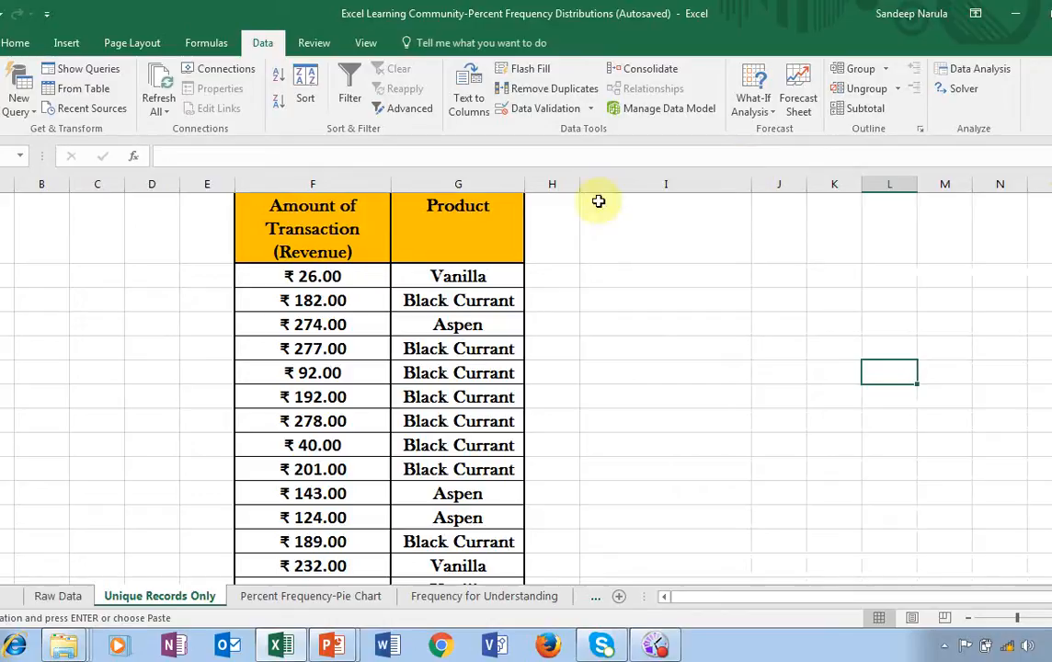
pyautogui.click(458, 219)
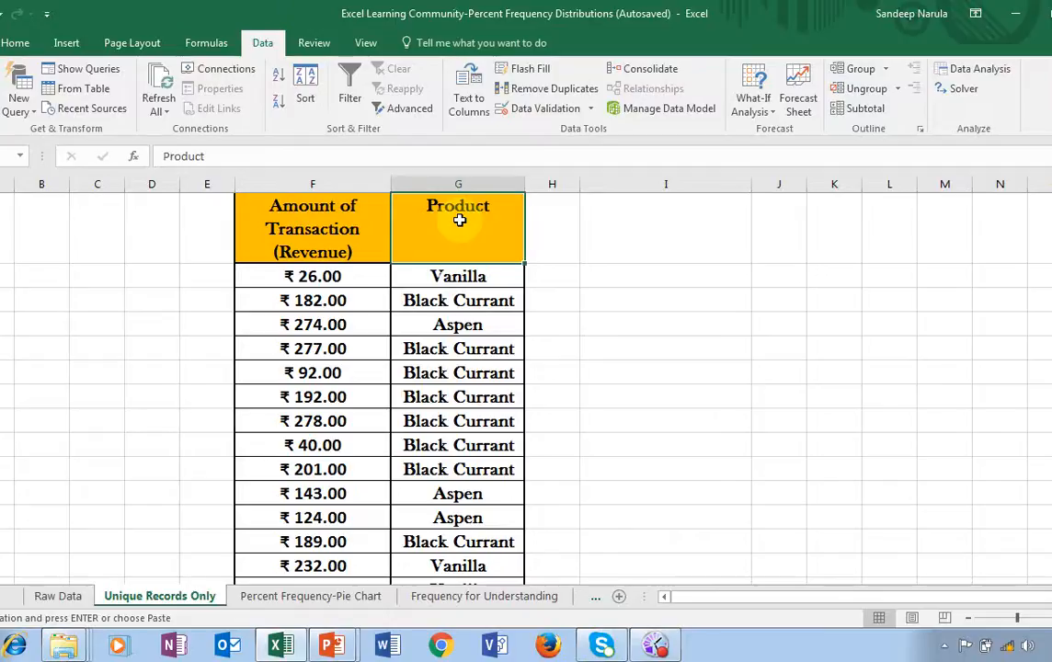
pyautogui.hotkey('ctrl', 'shift', 'Down')
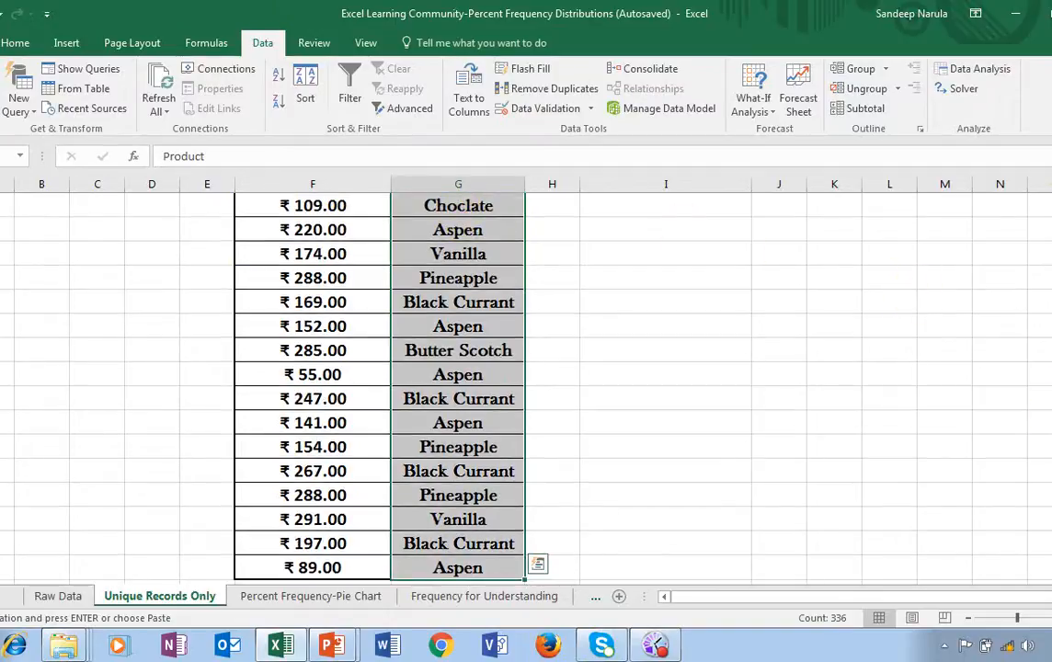
pyautogui.moveTo(1050, 558); pyautogui.dragTo(1051, 147)
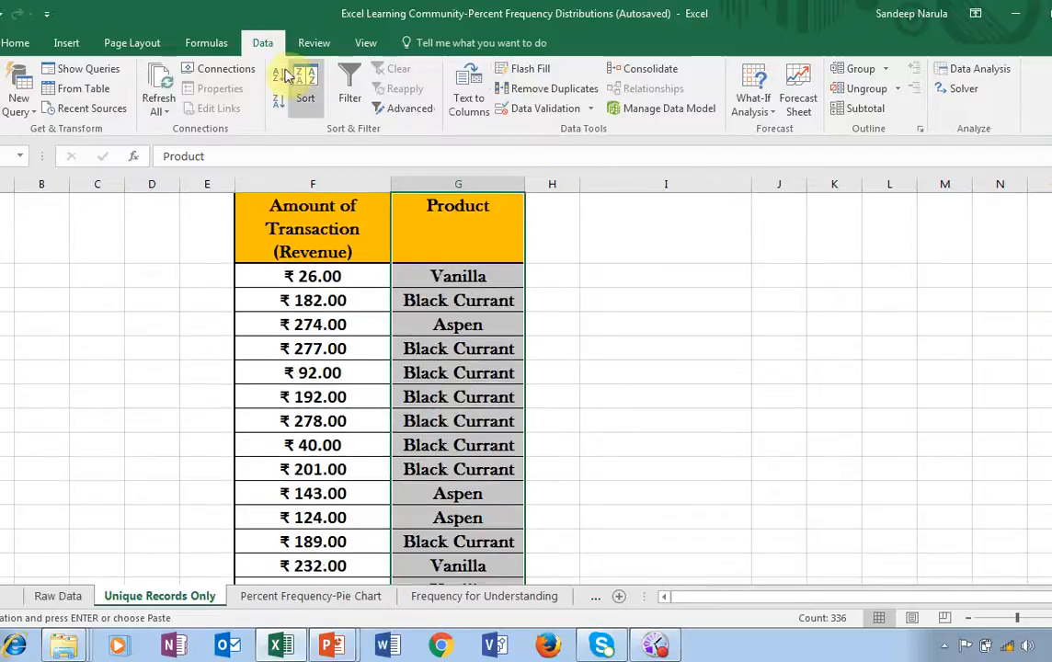
pyautogui.click(408, 116)
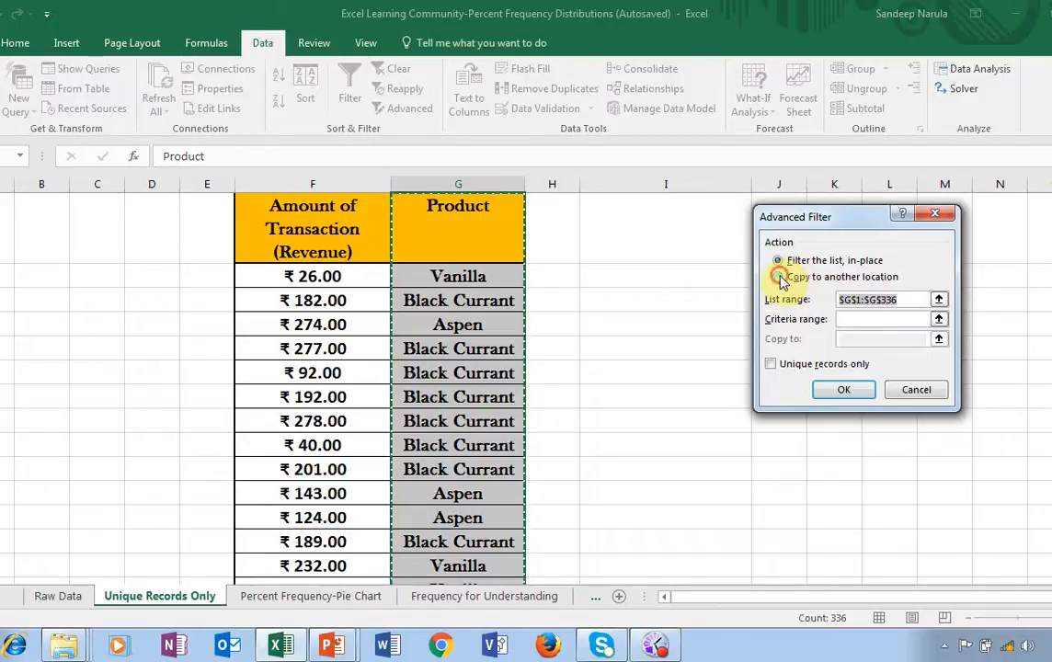
pyautogui.click(779, 276)
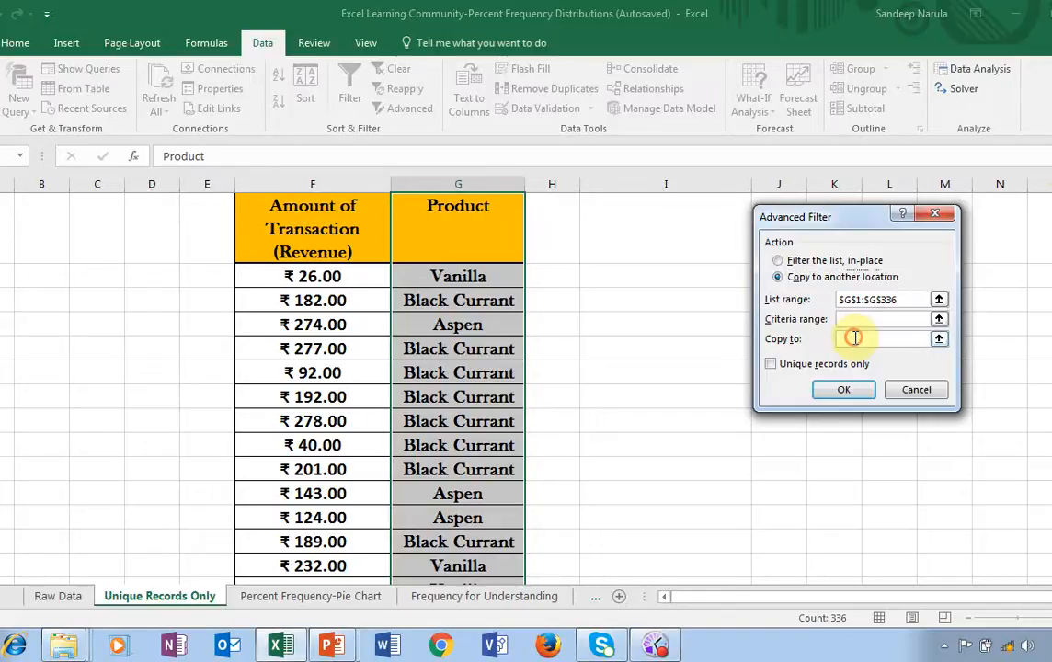
pyautogui.click(658, 235)
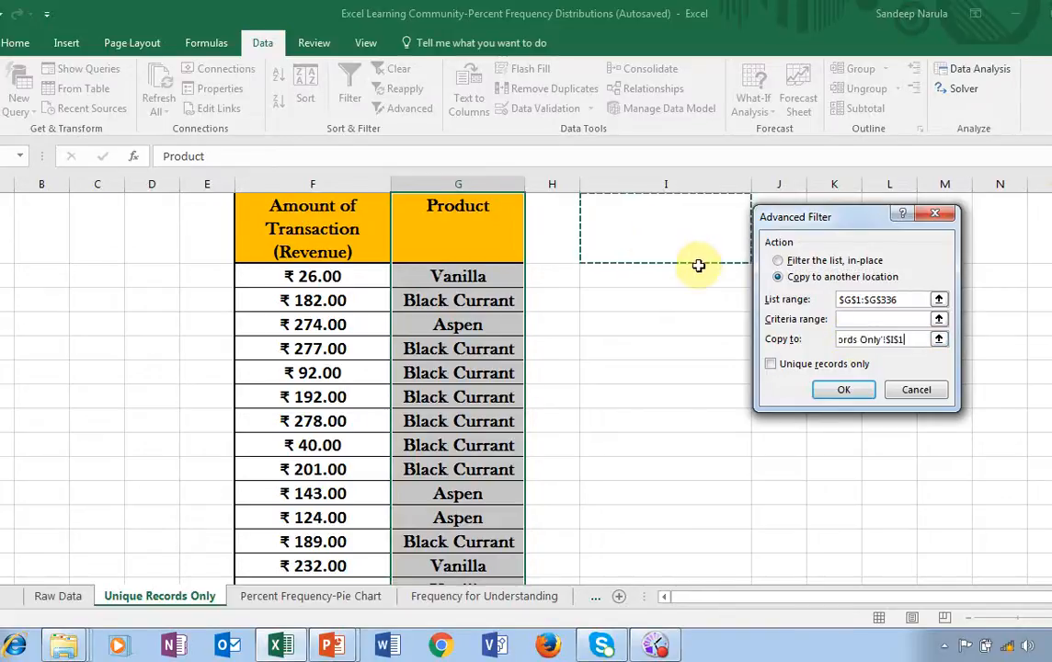
pyautogui.click(772, 365)
pyautogui.click(834, 391)
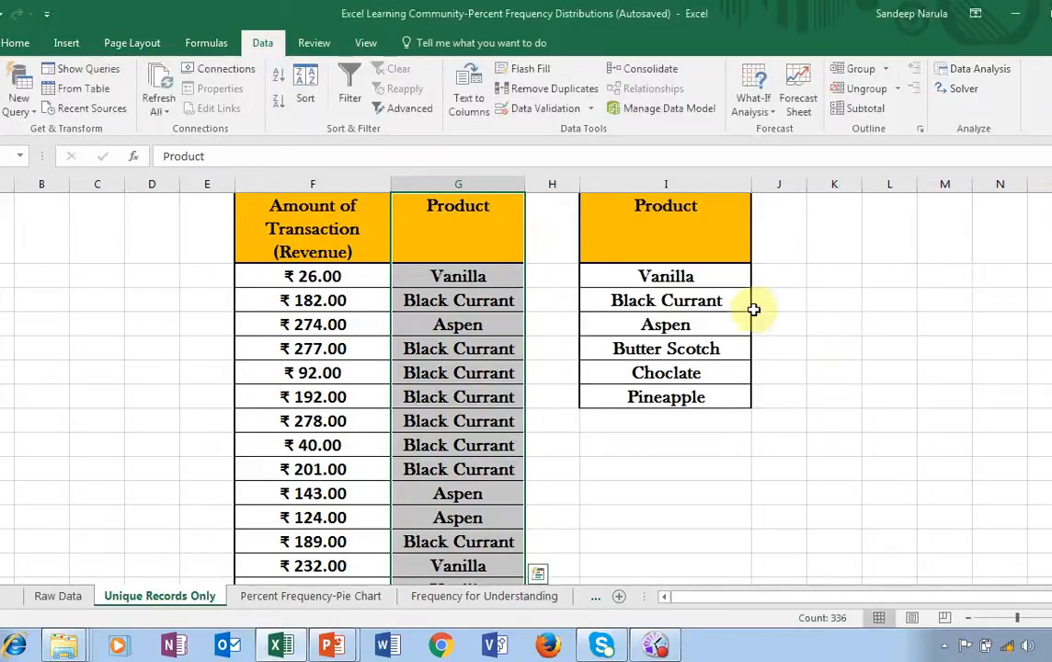
pyautogui.click(703, 447)
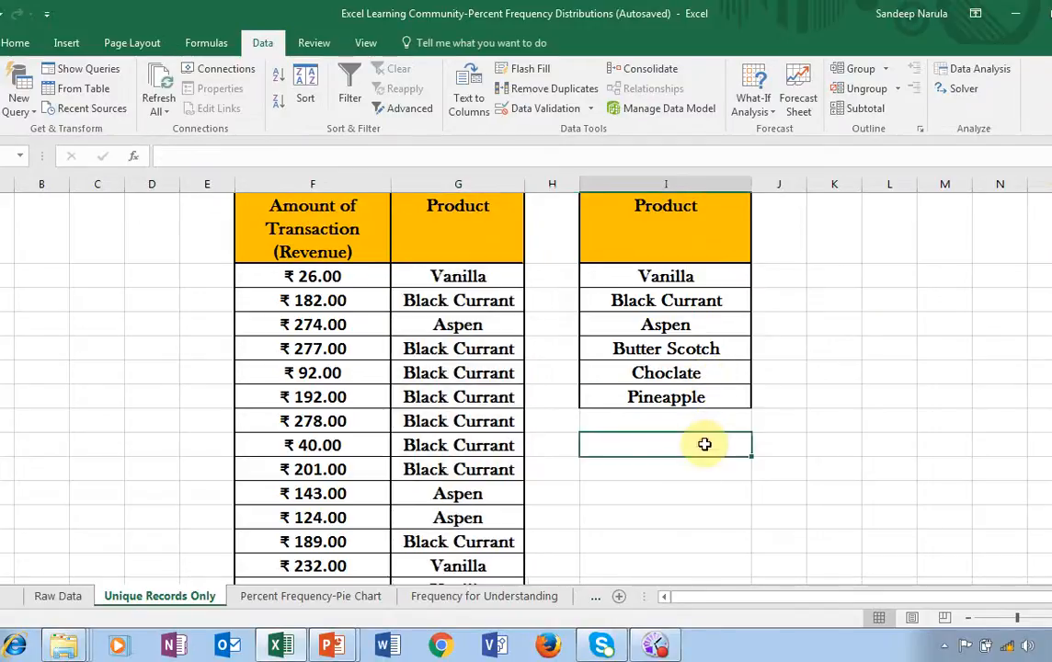
pyautogui.click(713, 492)
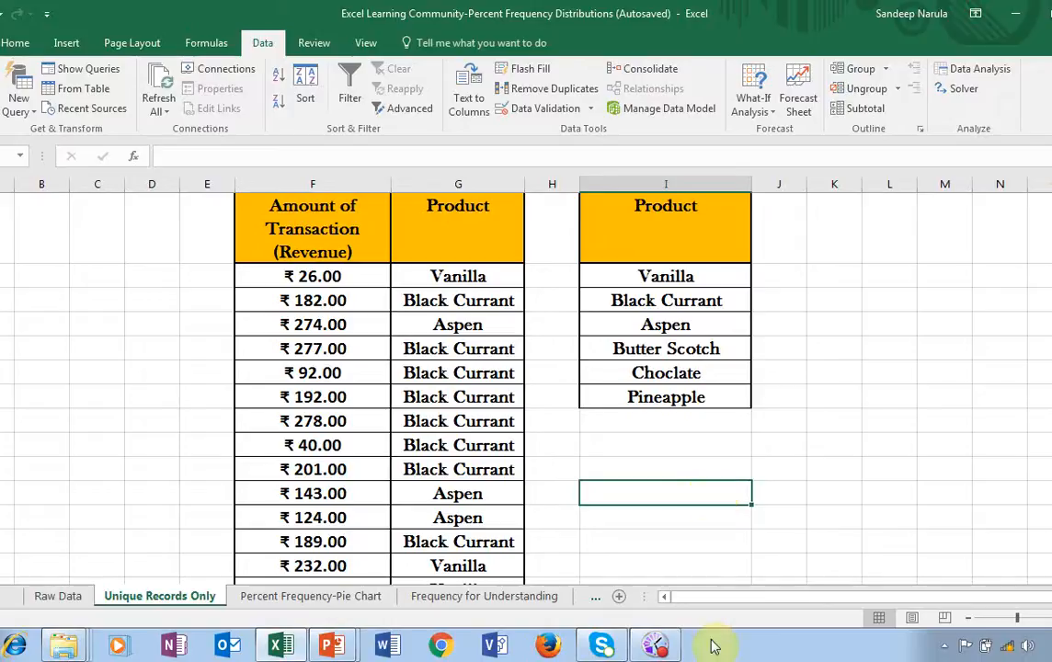
pyautogui.click(771, 448)
pyautogui.click(773, 654)
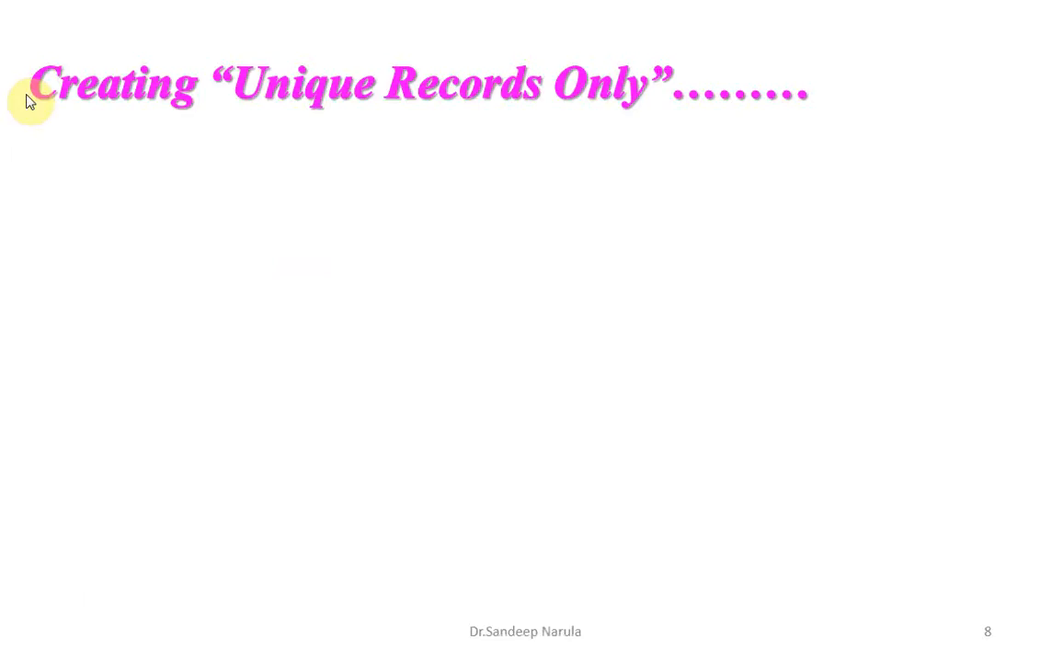
pyautogui.press('Right')
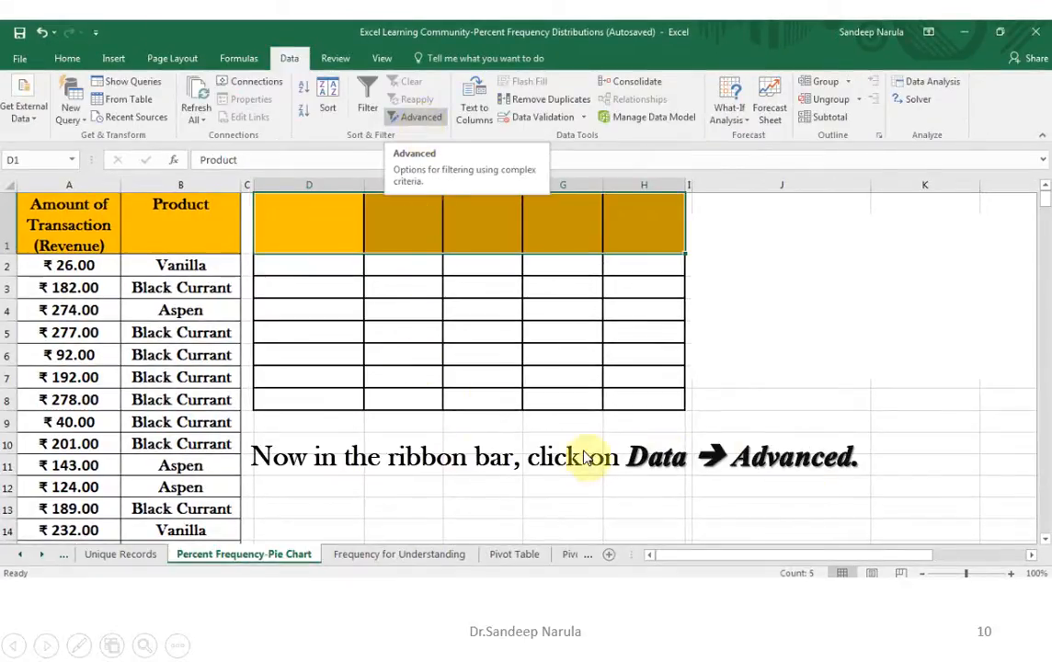
pyautogui.click(704, 463)
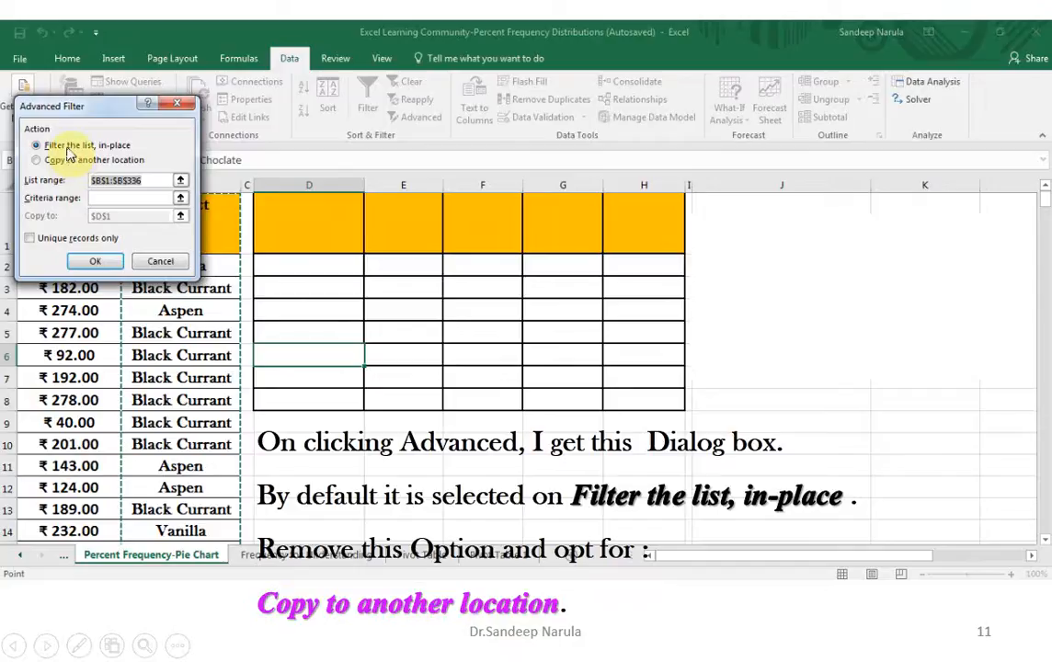
pyautogui.click(363, 405)
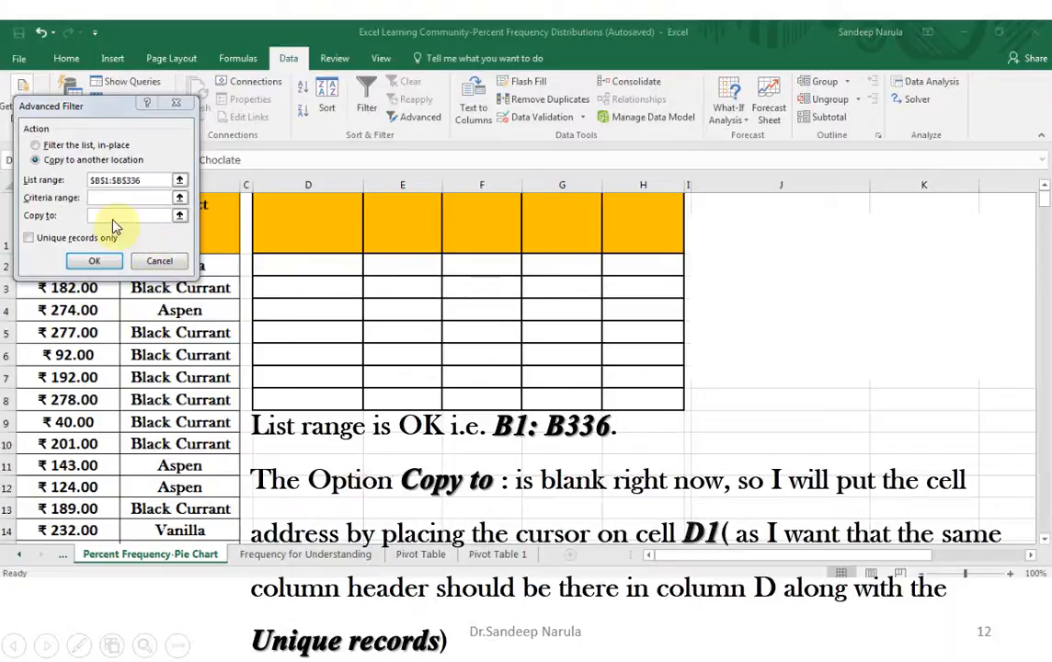
pyautogui.click(78, 240)
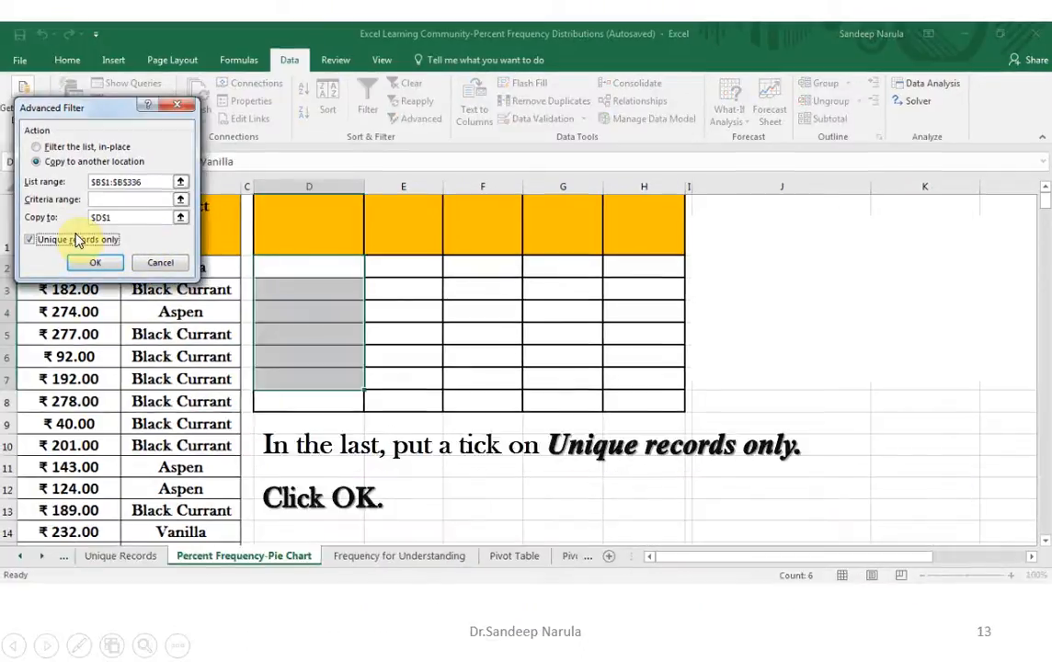
pyautogui.click(308, 379)
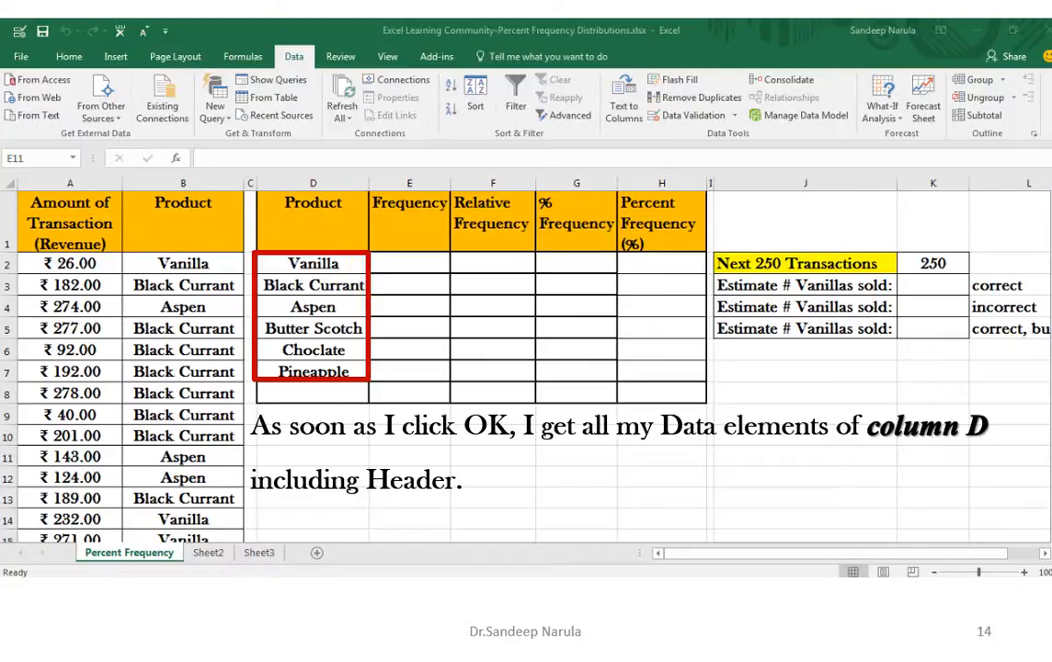
pyautogui.press('Right')
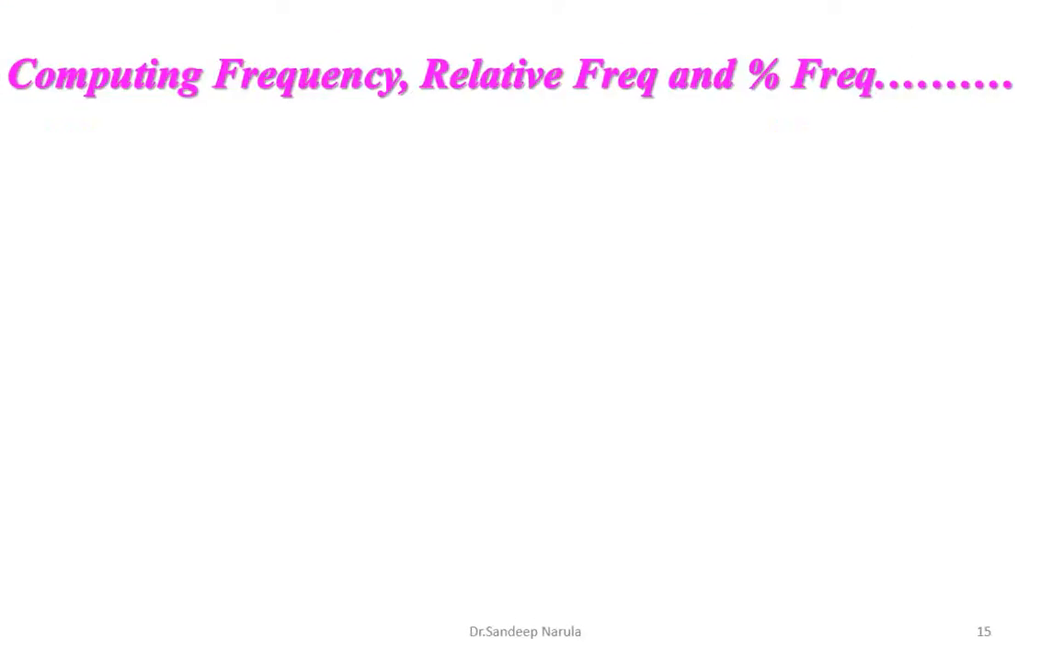
pyautogui.press('Right')
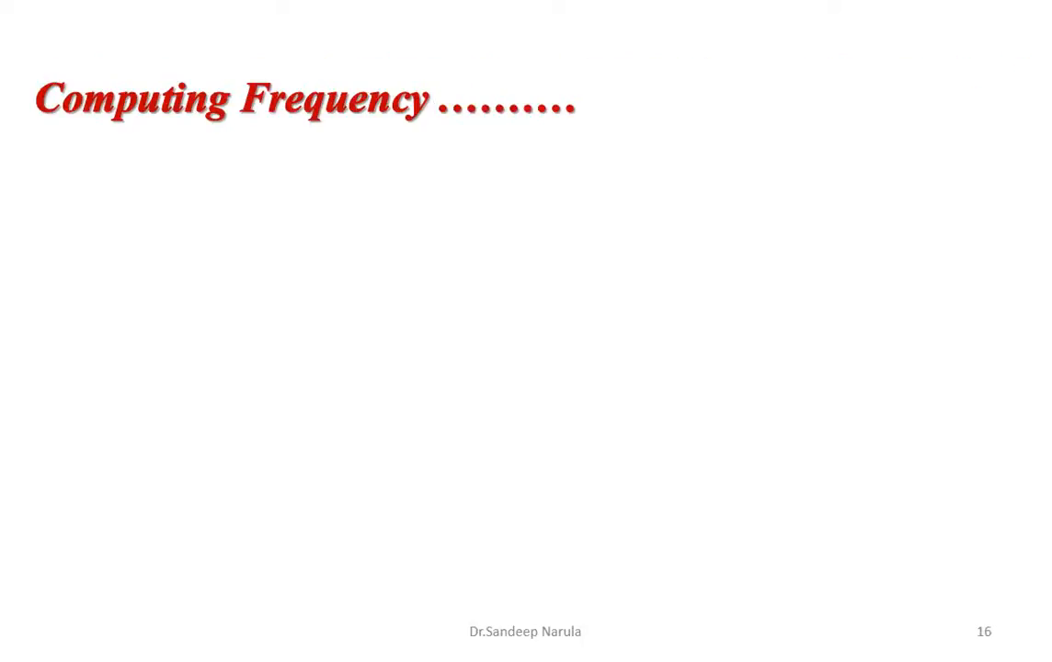
pyautogui.press('Right')
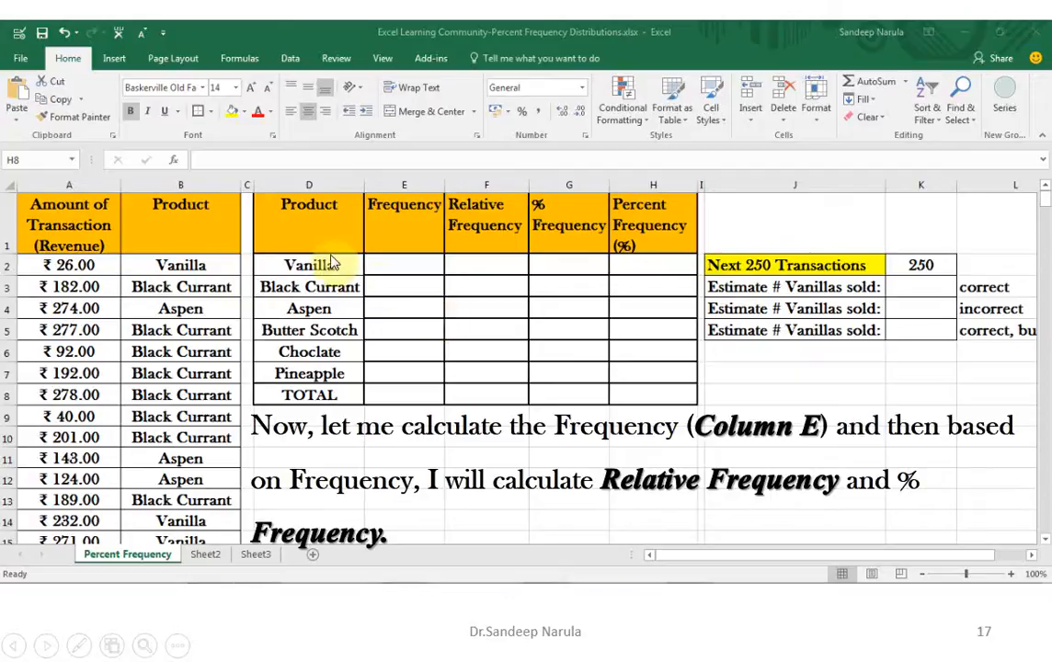
pyautogui.click(325, 318)
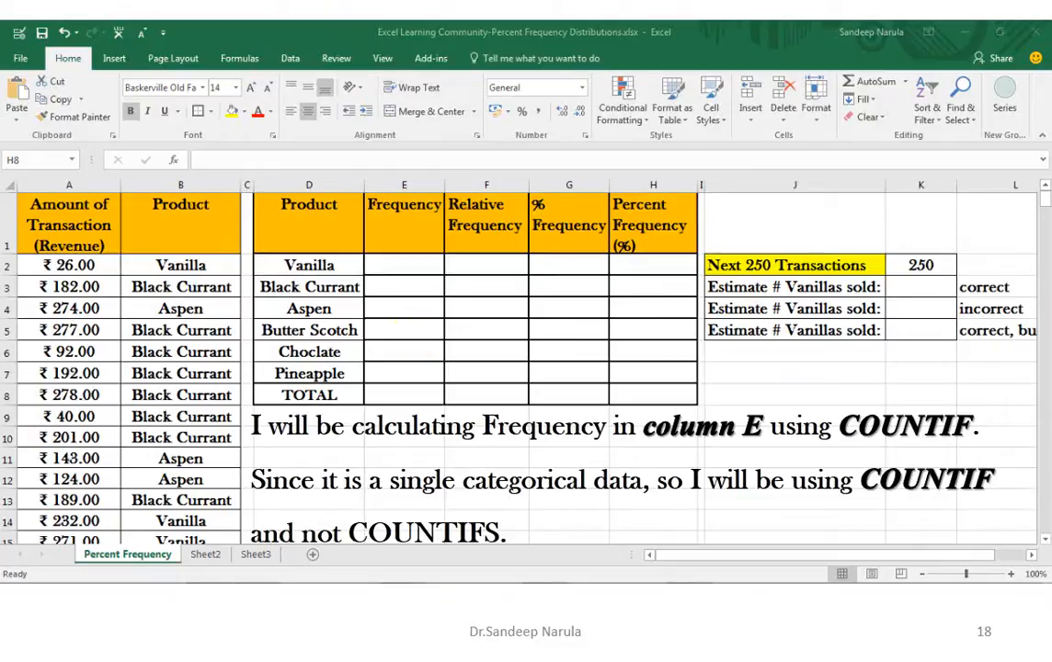
pyautogui.press('Right')
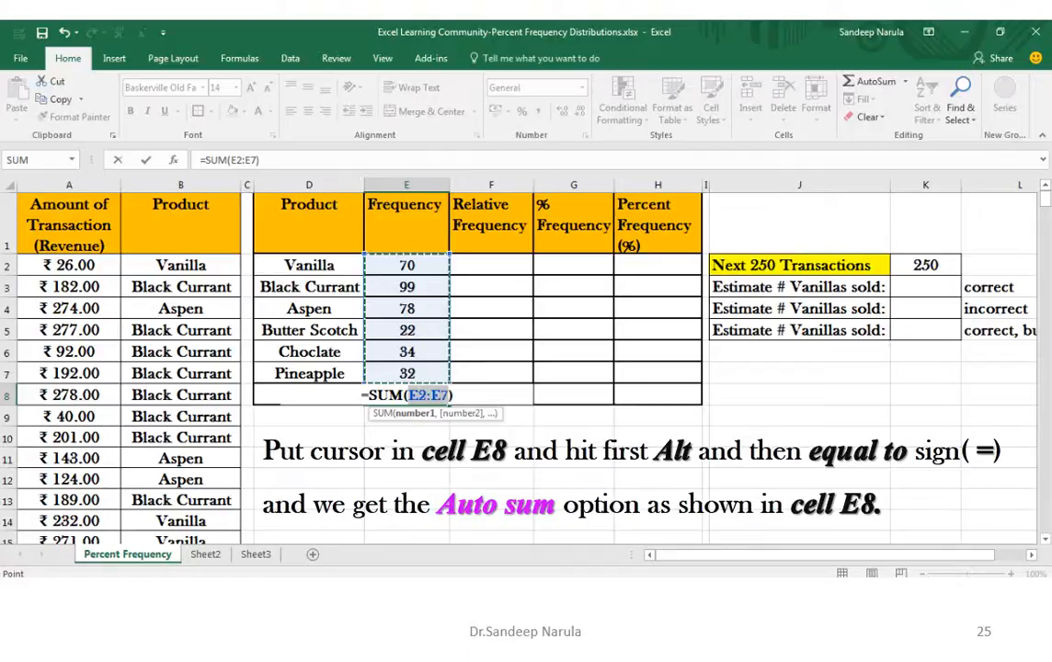
pyautogui.press('Right')
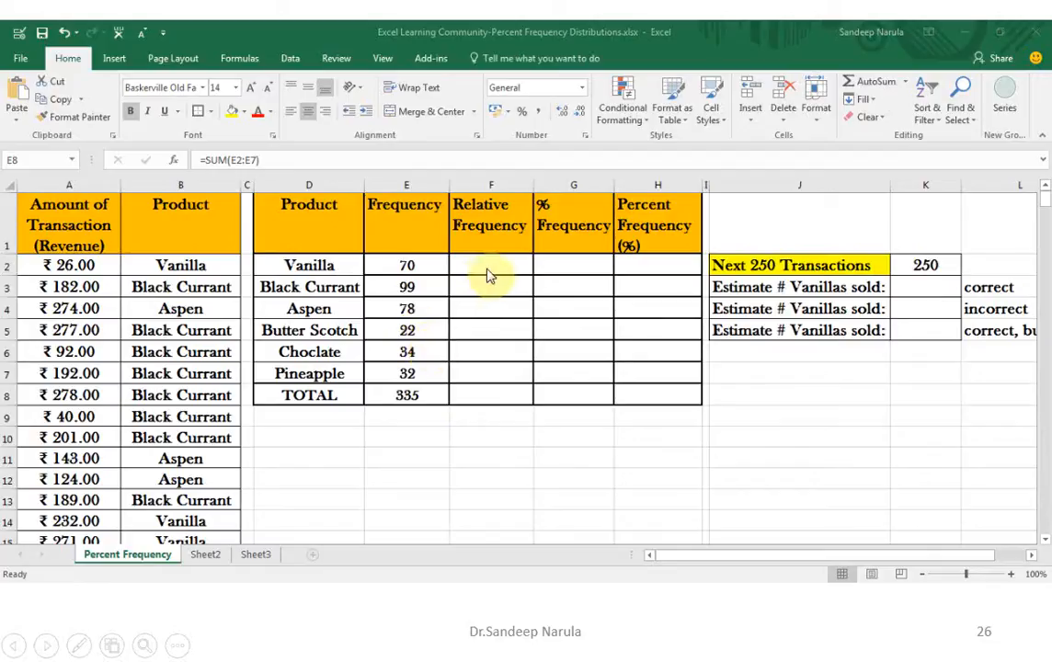
pyautogui.click(570, 265)
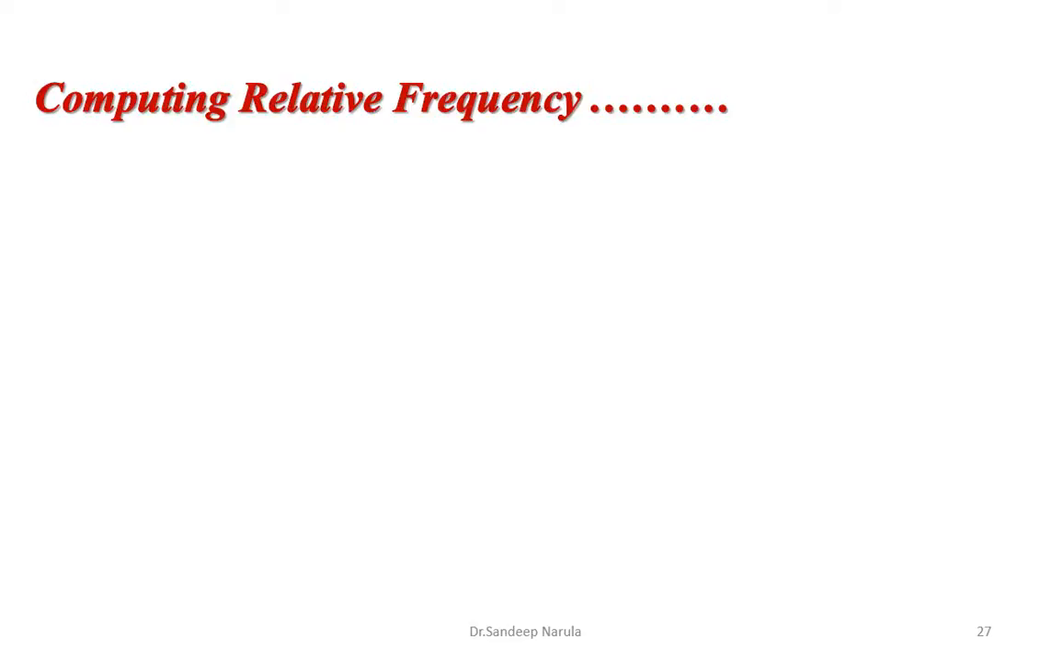
pyautogui.press('Right')
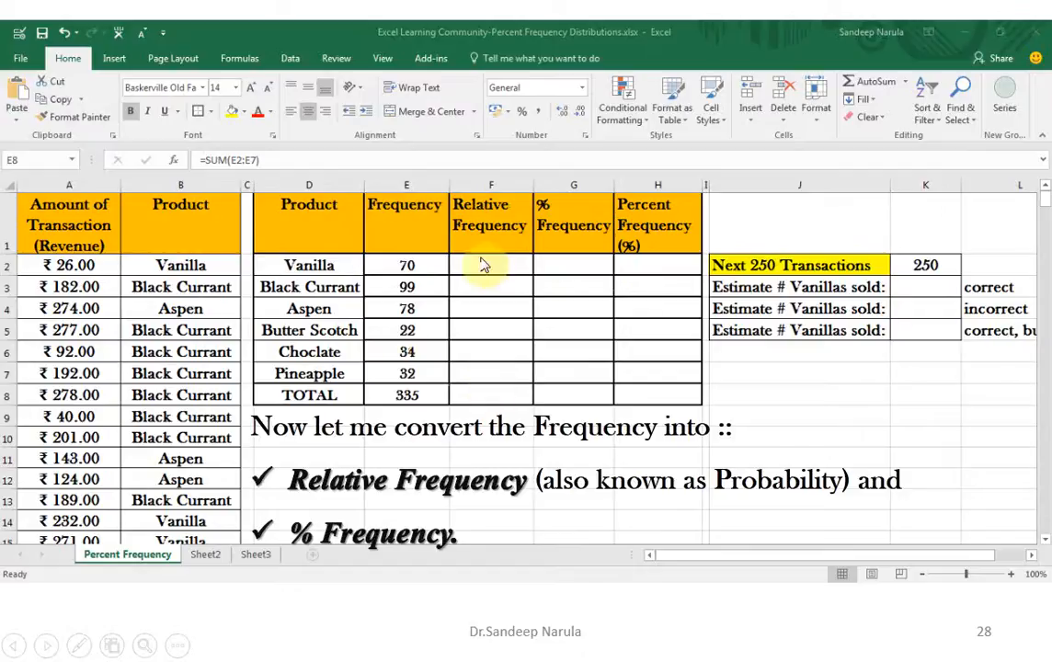
pyautogui.click(480, 382)
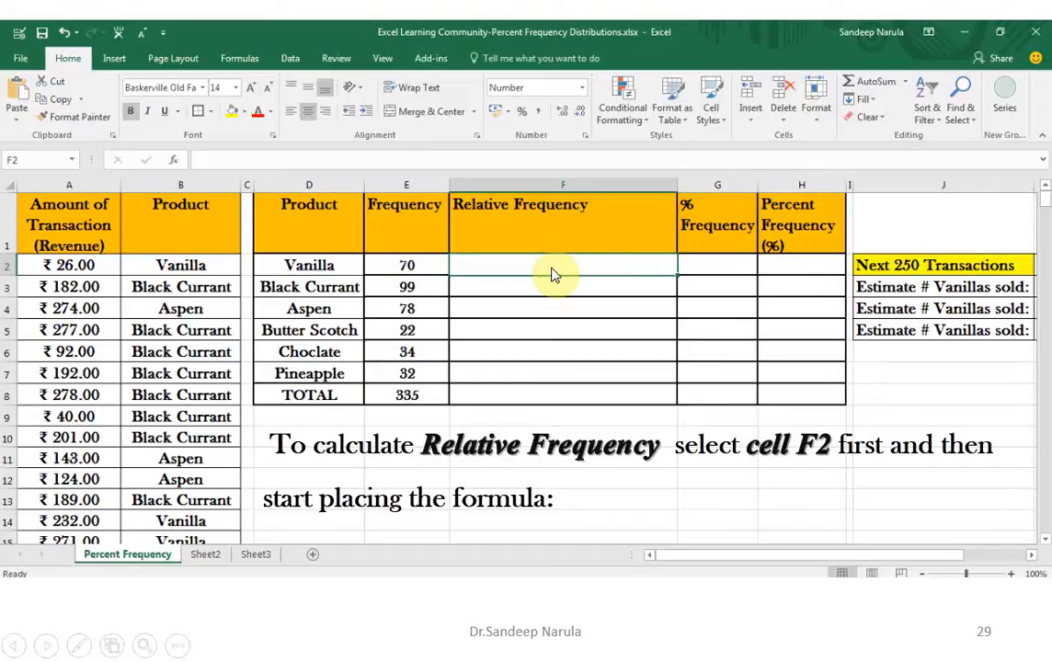
pyautogui.press('Right')
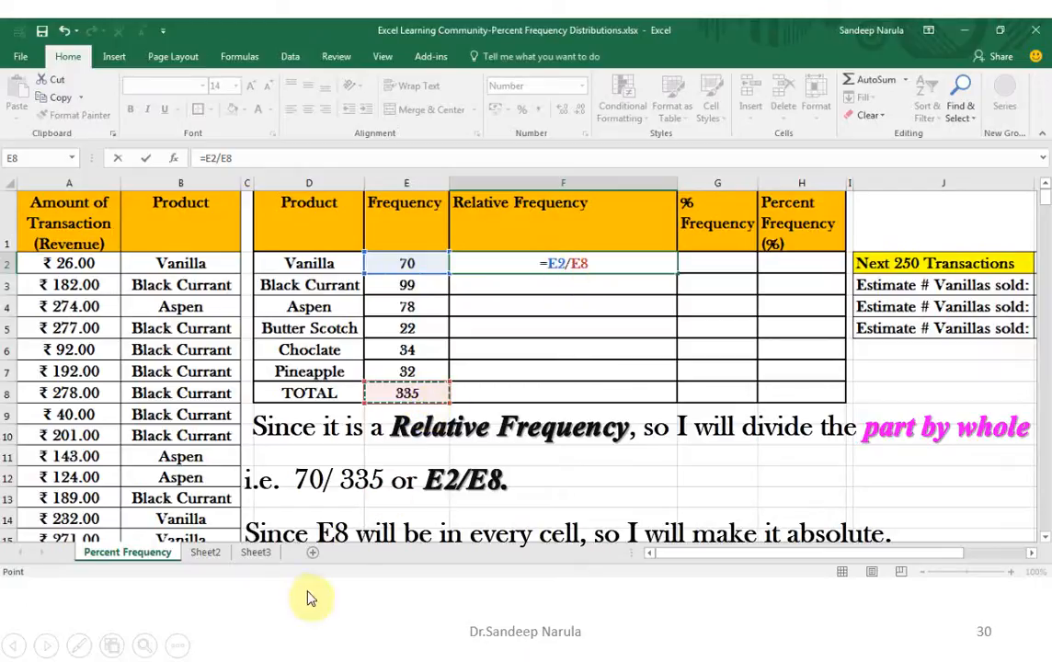
pyautogui.click(597, 262)
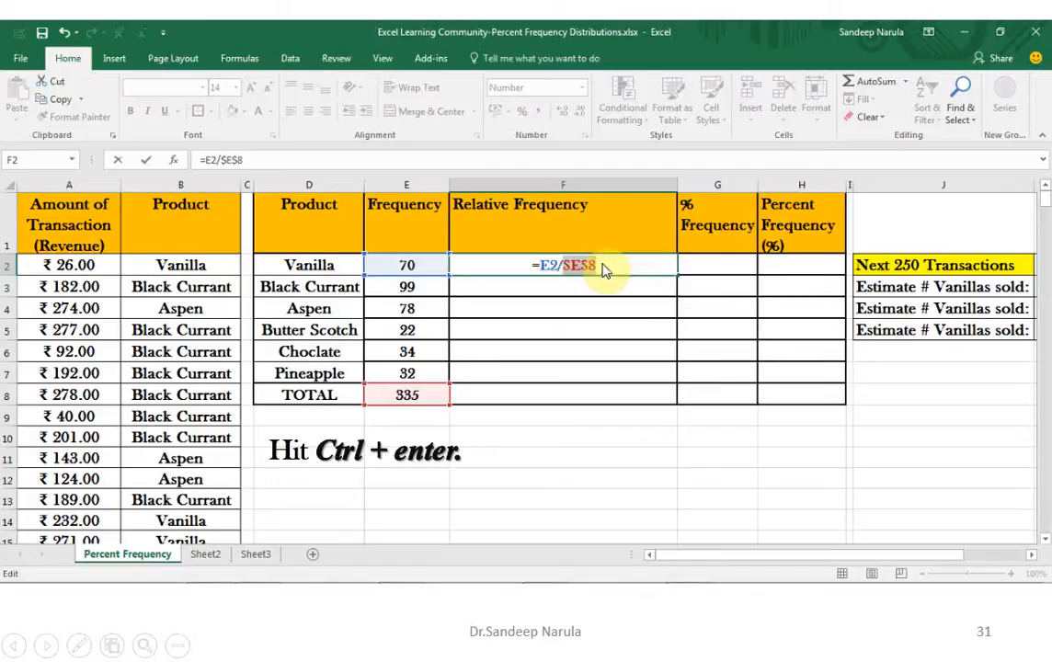
pyautogui.click(603, 269)
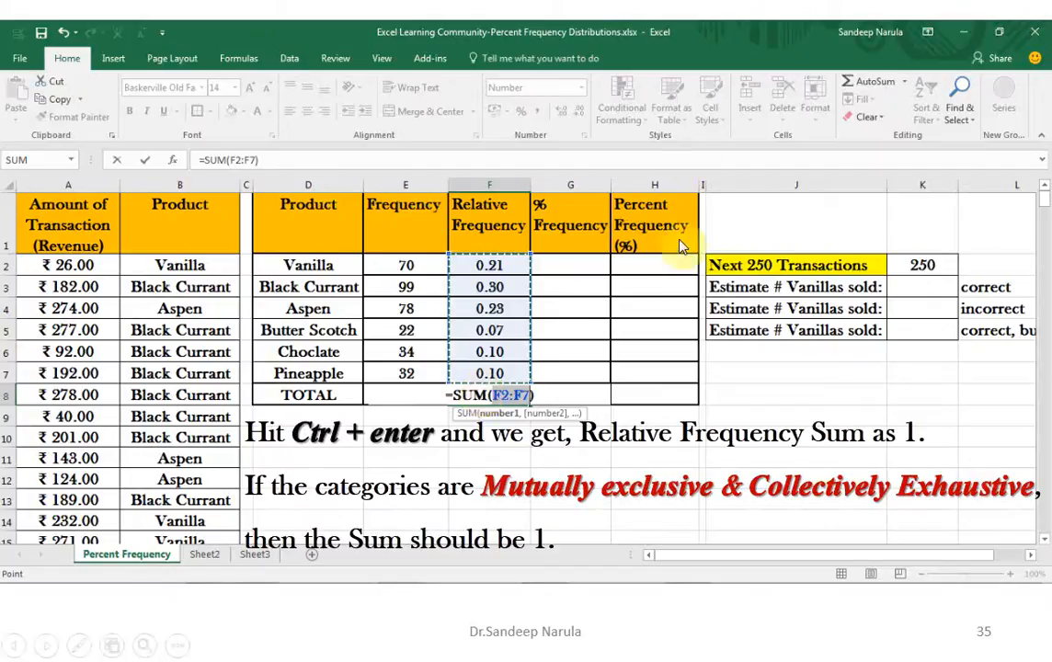
pyautogui.click(618, 289)
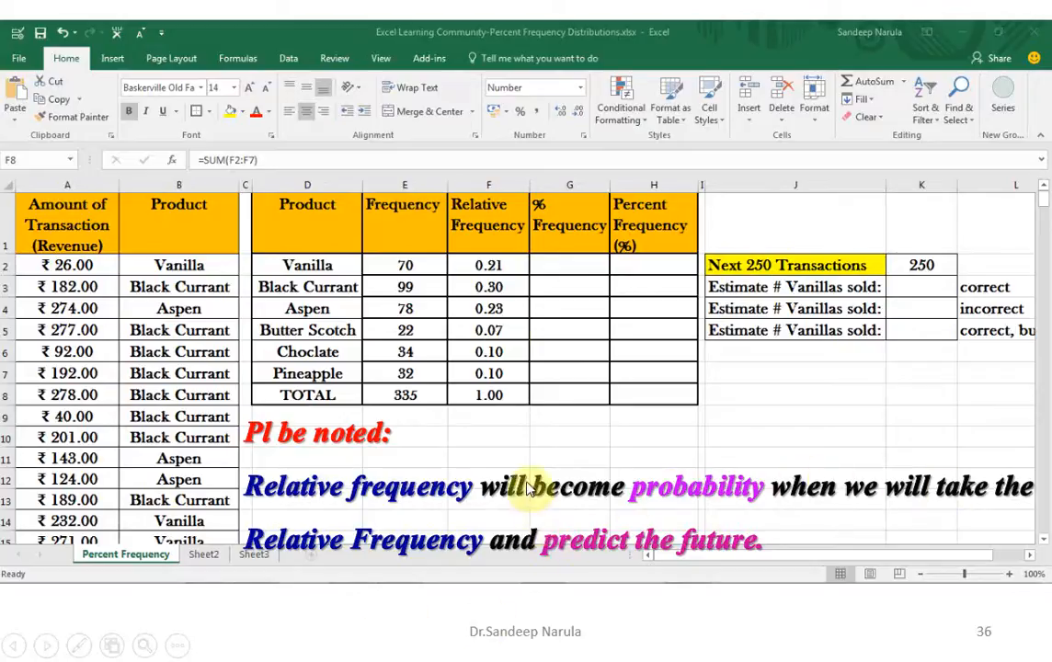
pyautogui.click(495, 261)
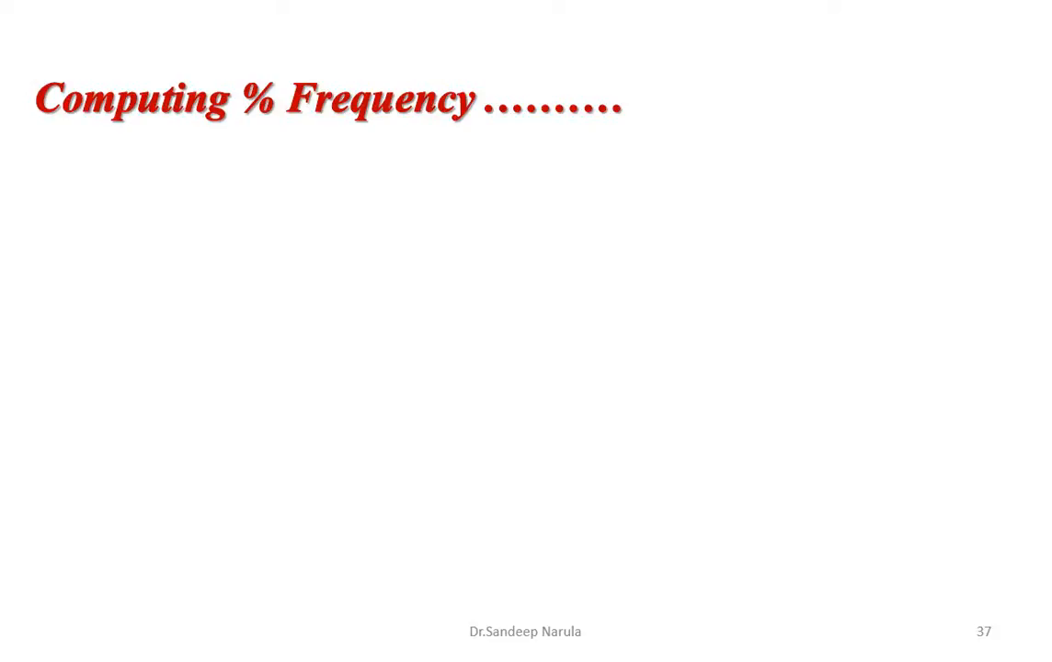
pyautogui.press('Right')
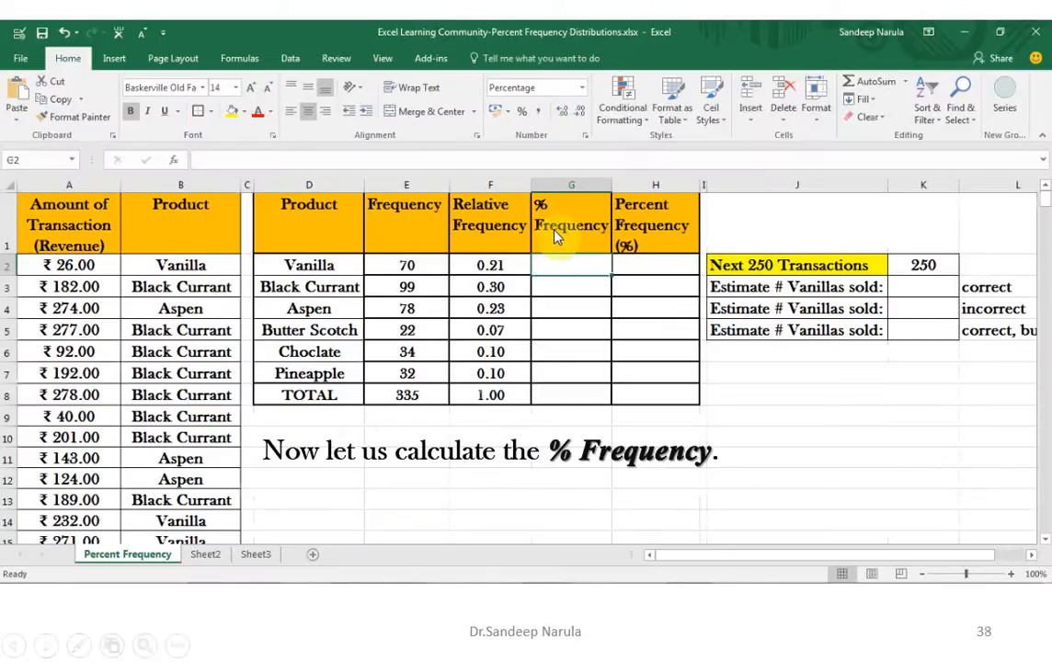
pyautogui.click(596, 446)
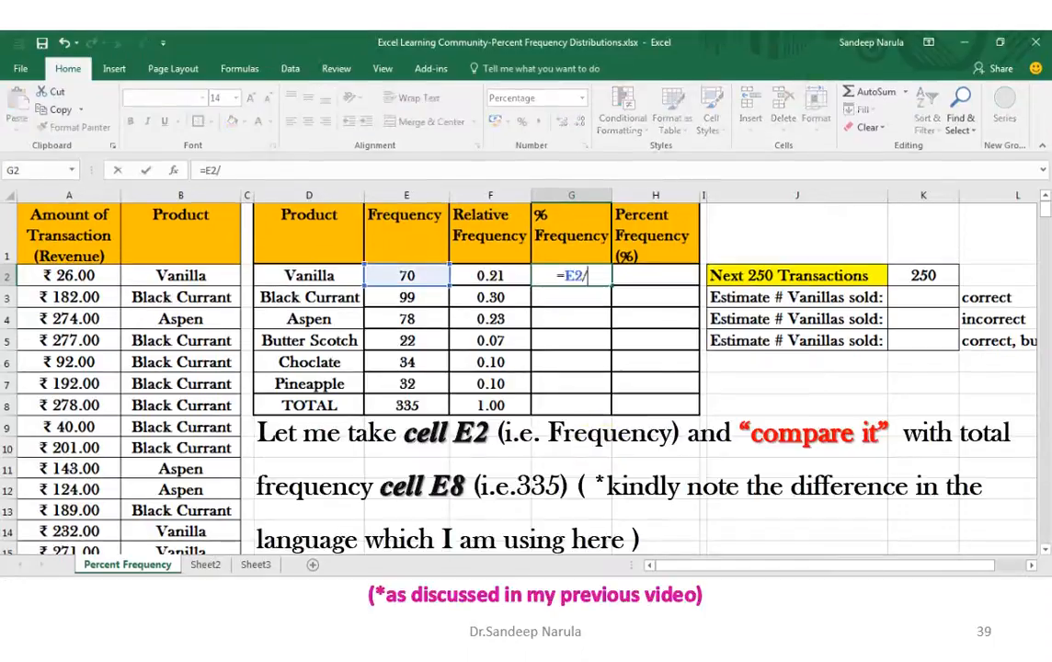
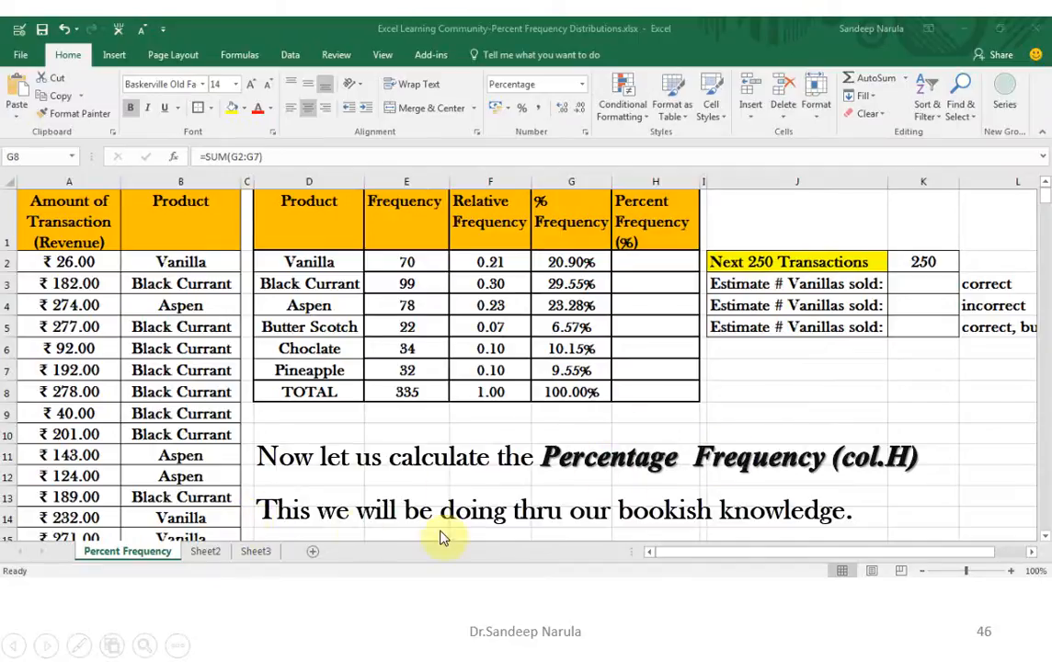
pyautogui.click(547, 519)
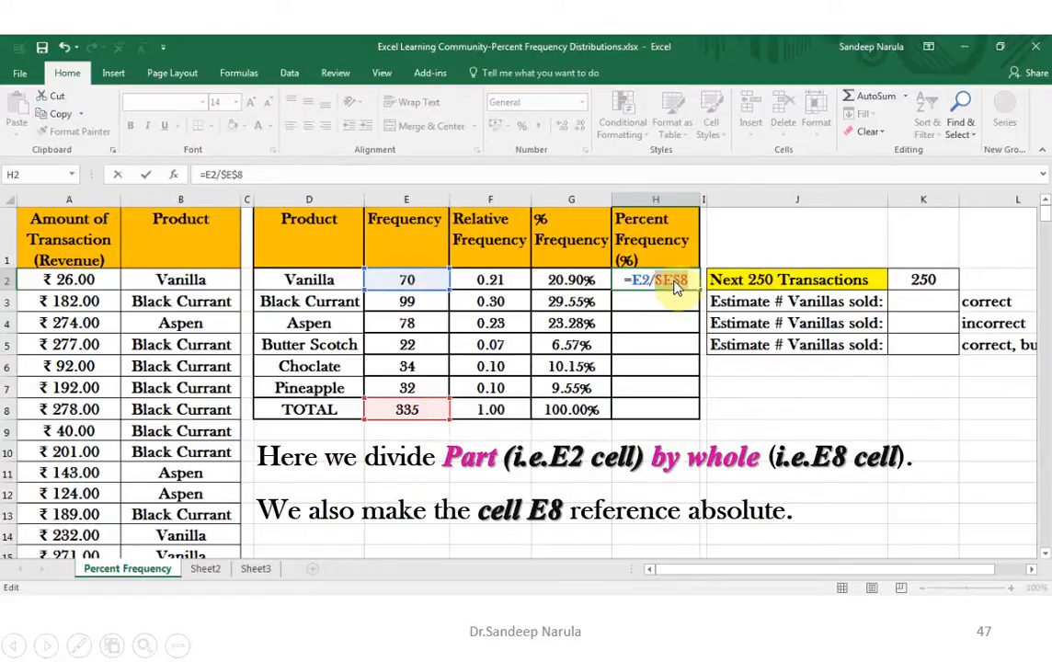
pyautogui.press('Right')
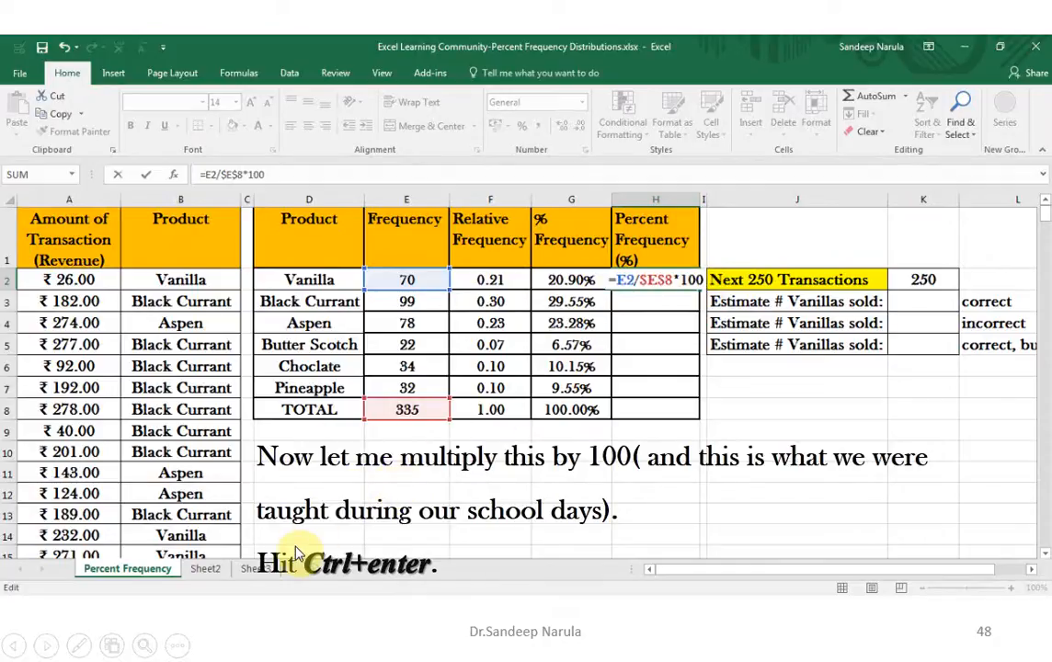
pyautogui.click(388, 543)
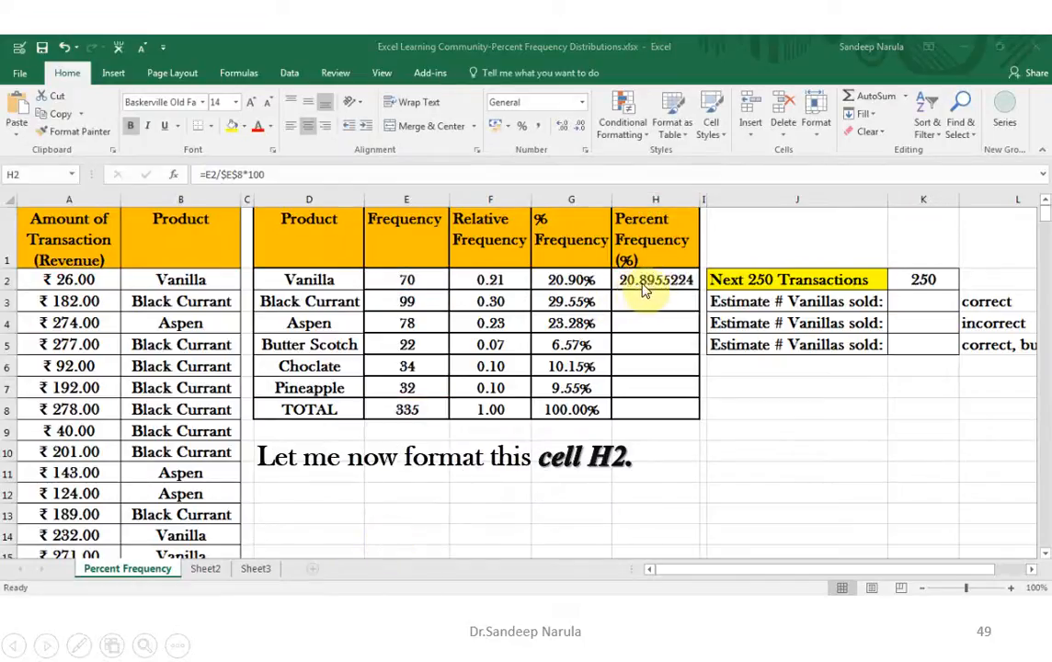
pyautogui.click(680, 387)
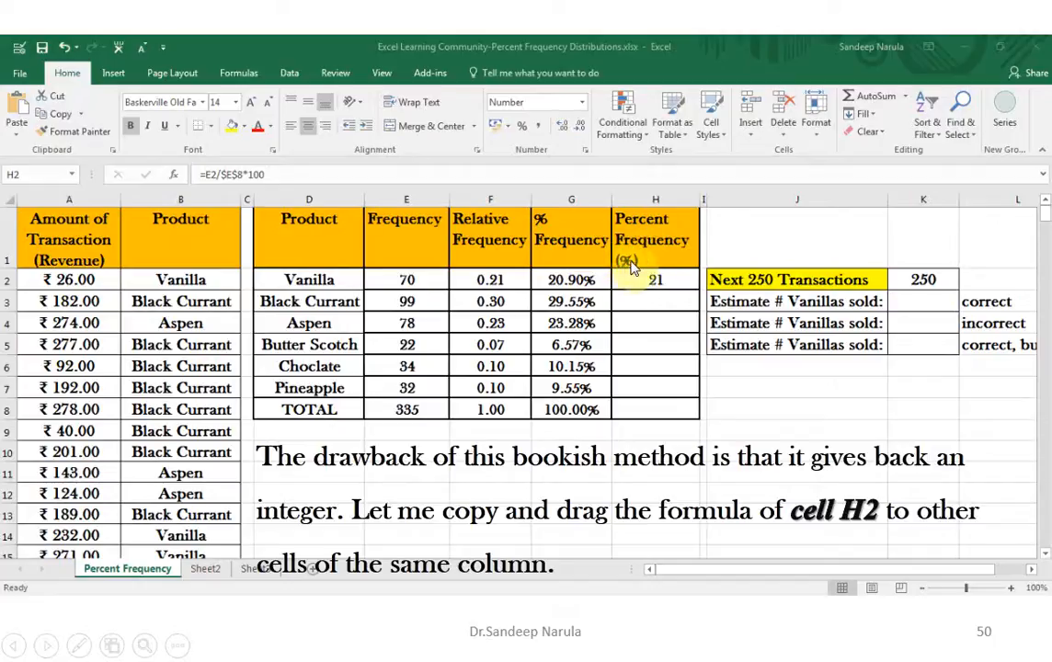
pyautogui.click(656, 280)
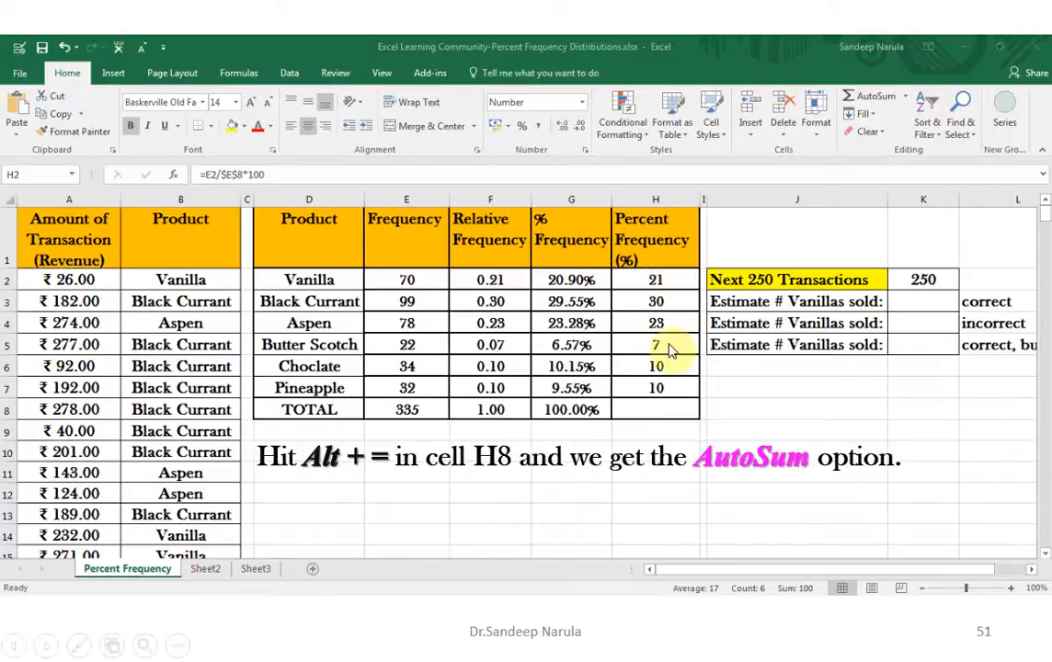
pyautogui.click(653, 414)
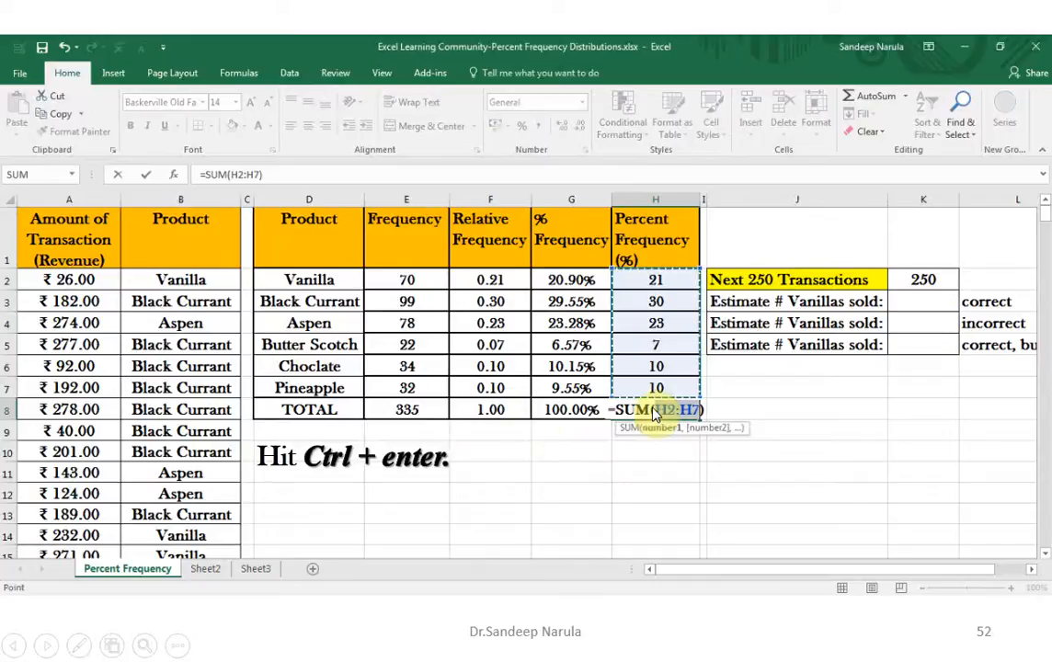
pyautogui.click(531, 448)
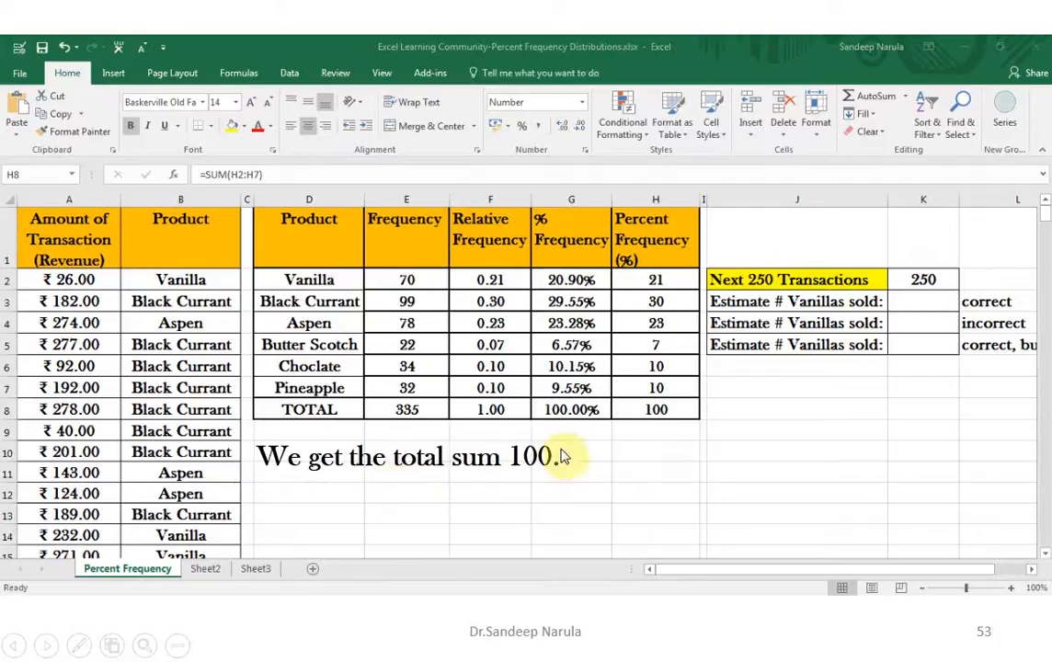
pyautogui.click(681, 408)
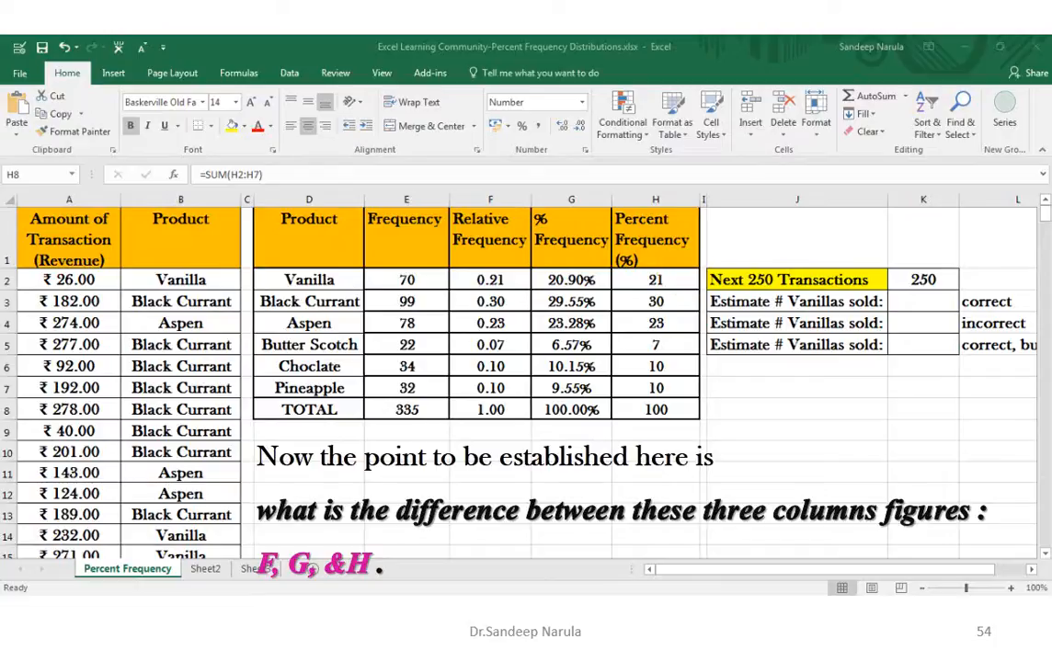
pyautogui.press('Right')
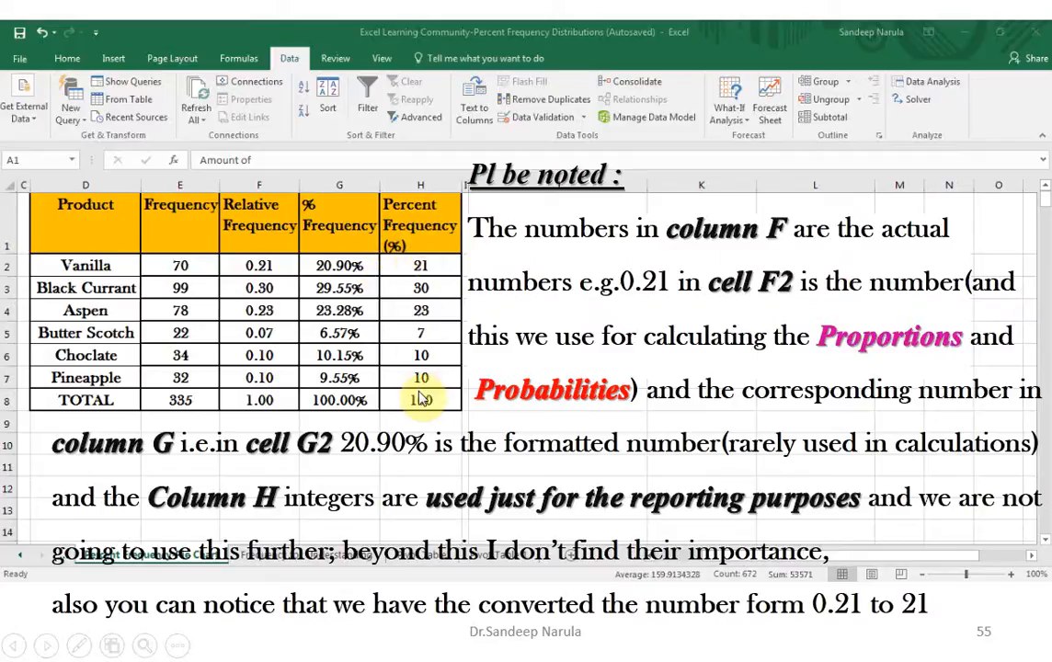
pyautogui.click(261, 296)
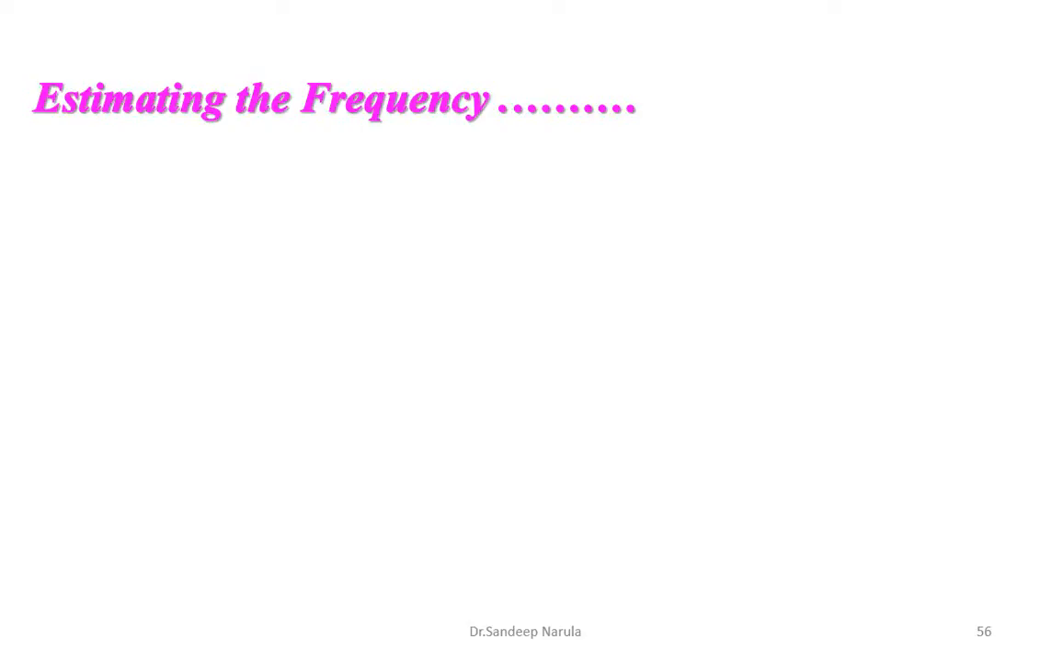
pyautogui.press('Right')
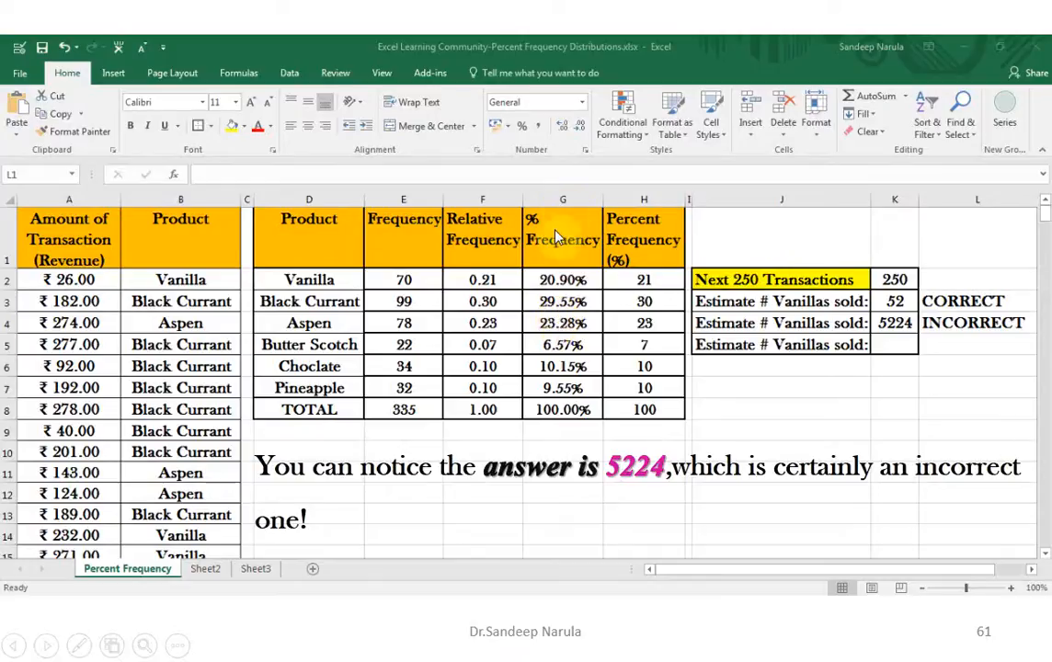
pyautogui.click(554, 375)
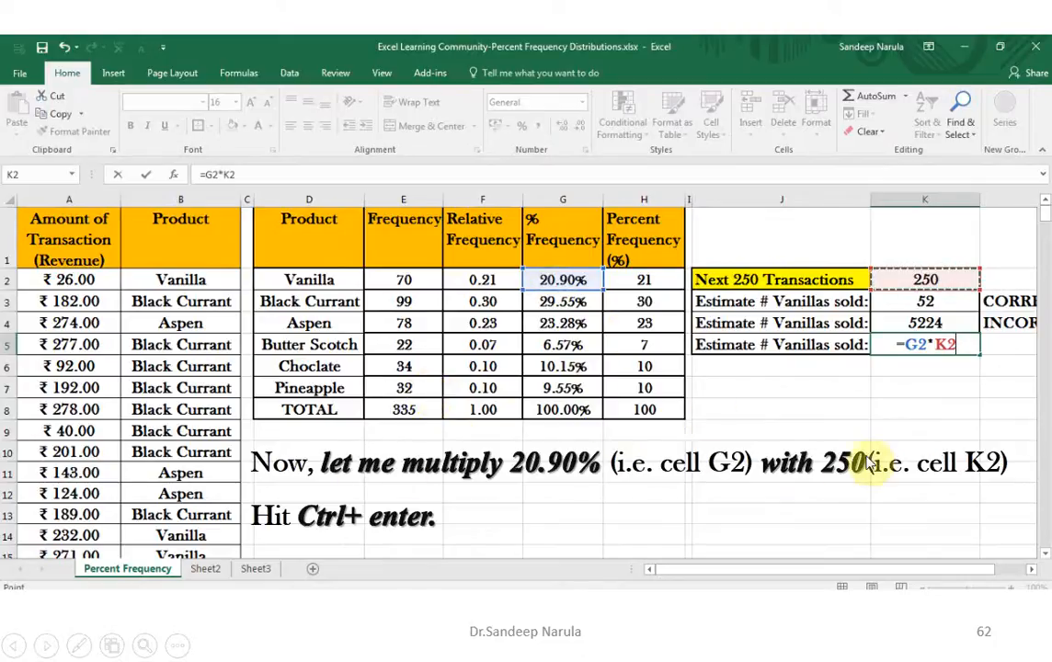
pyautogui.click(883, 390)
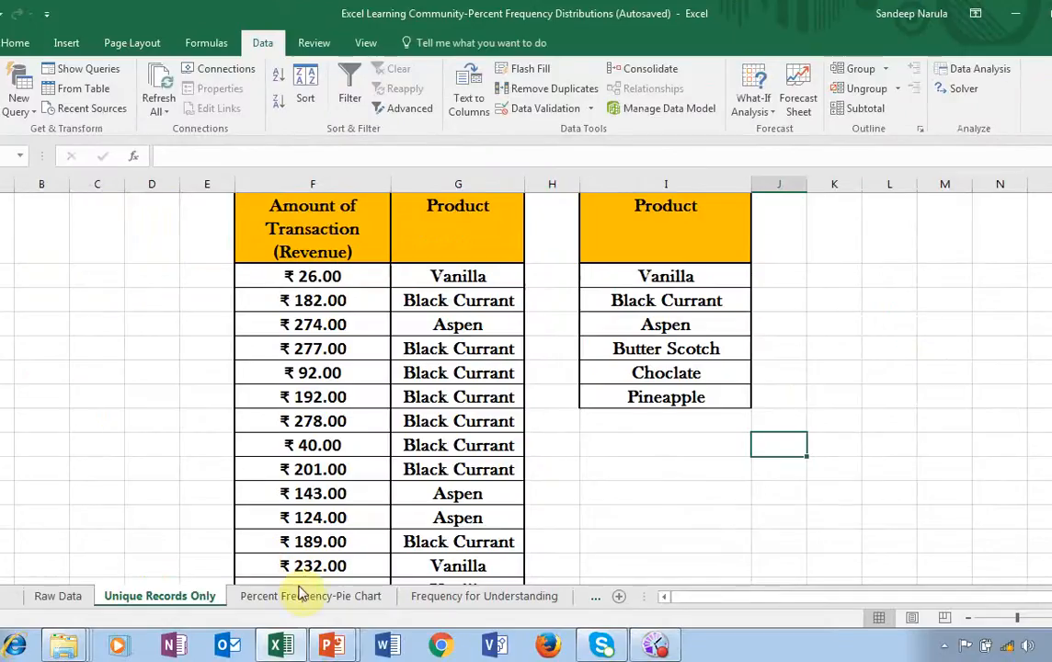
# Step: Review the Vanilla formulas in E2 through H2 and the first sales estimate in K3 on the Percent Frequency-Pie Chart sheet
pyautogui.click(276, 599)
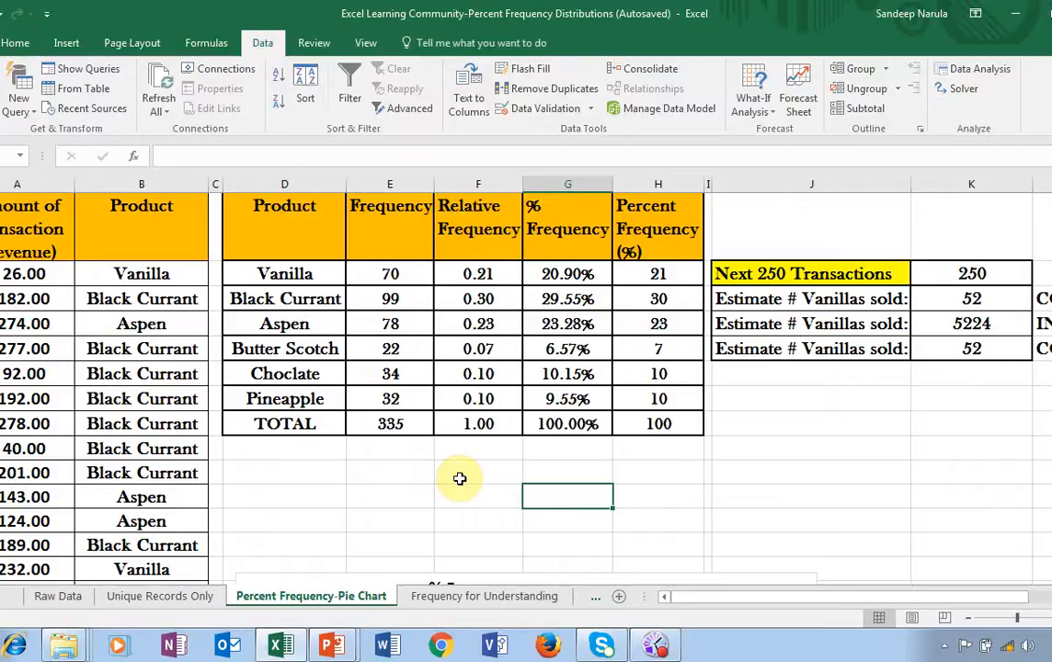
pyautogui.click(397, 274)
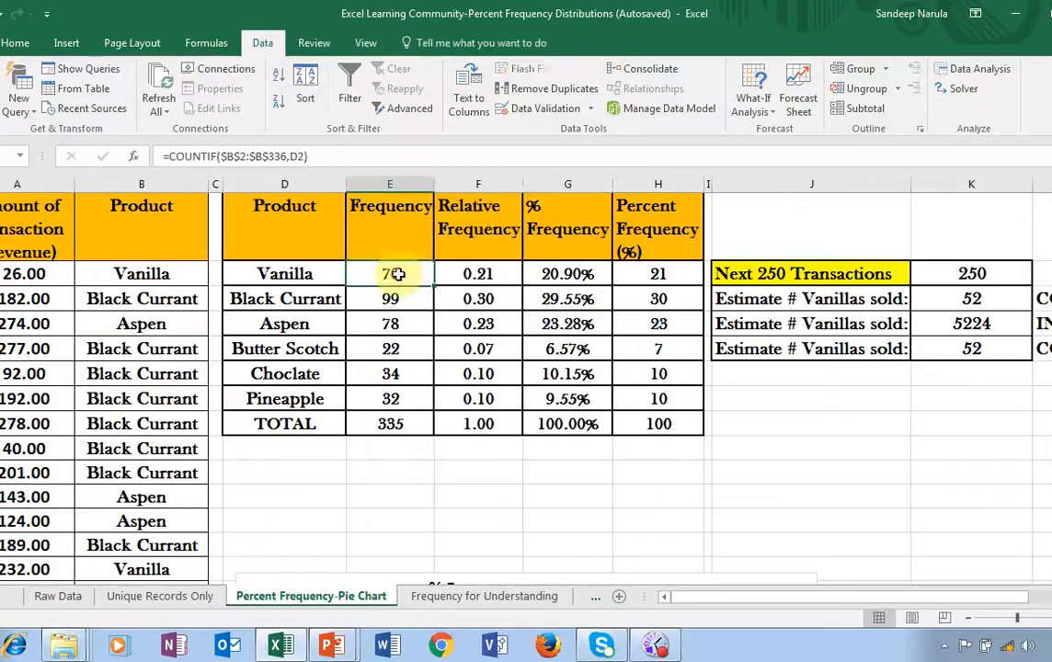
pyautogui.click(479, 273)
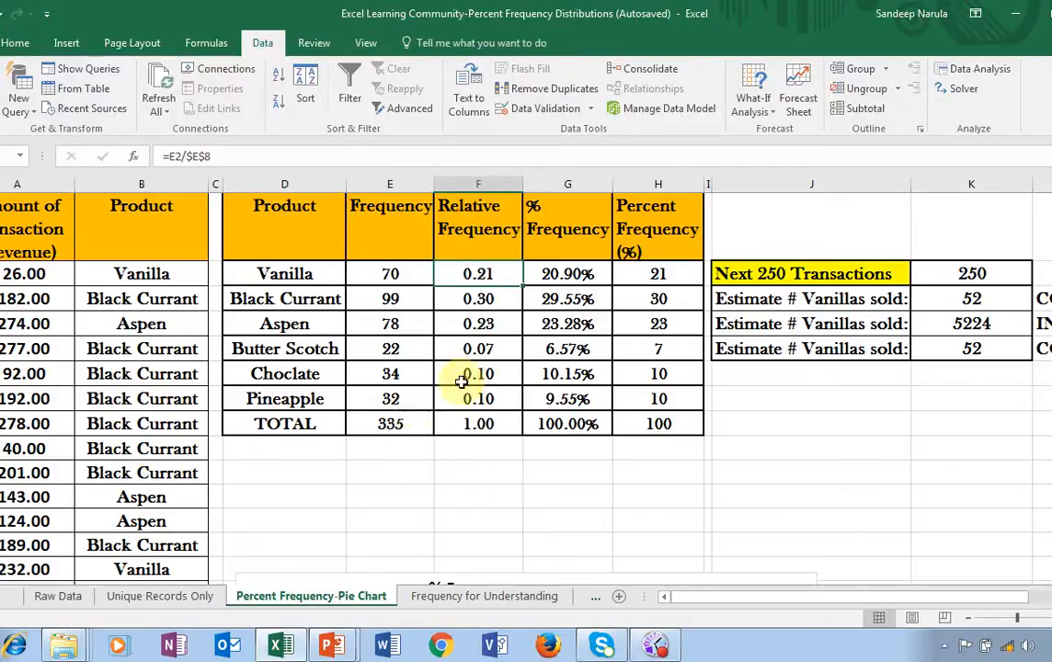
pyautogui.click(559, 273)
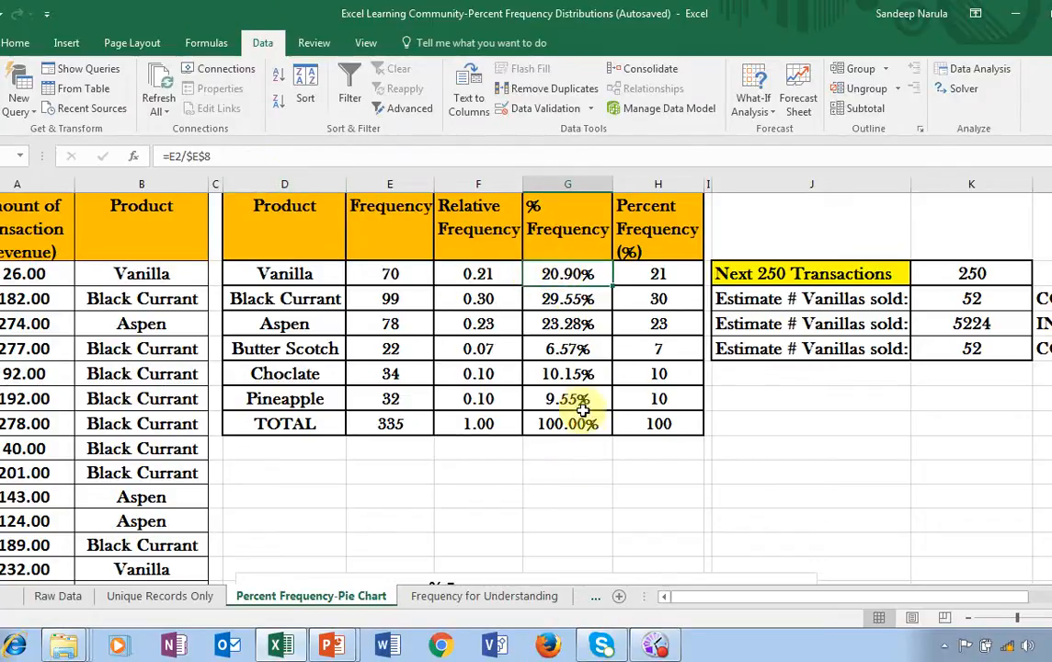
pyautogui.click(654, 272)
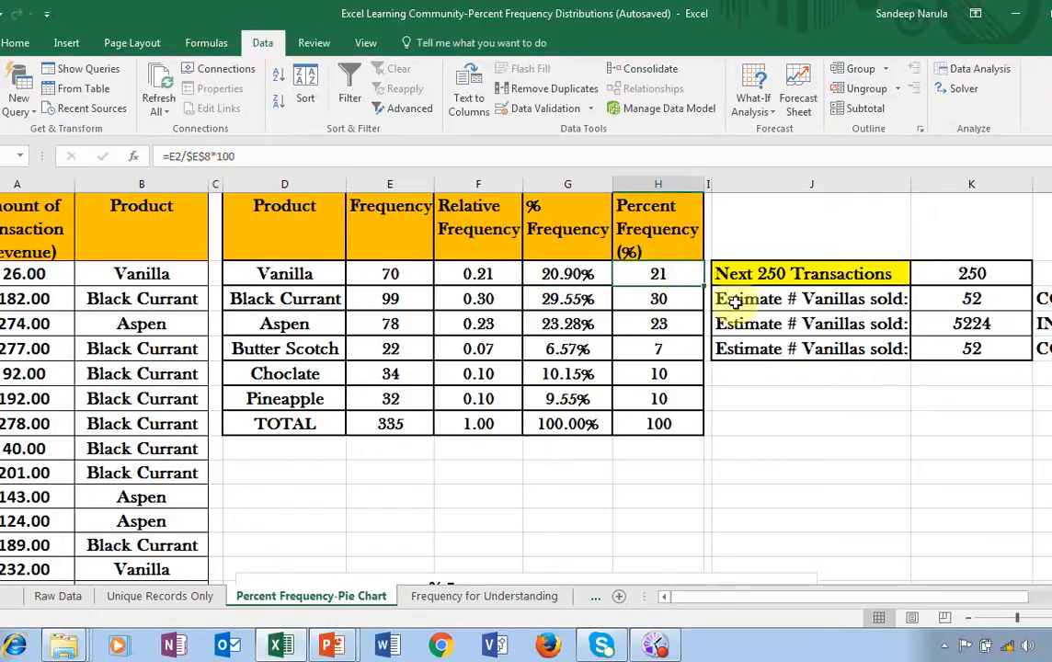
pyautogui.click(958, 300)
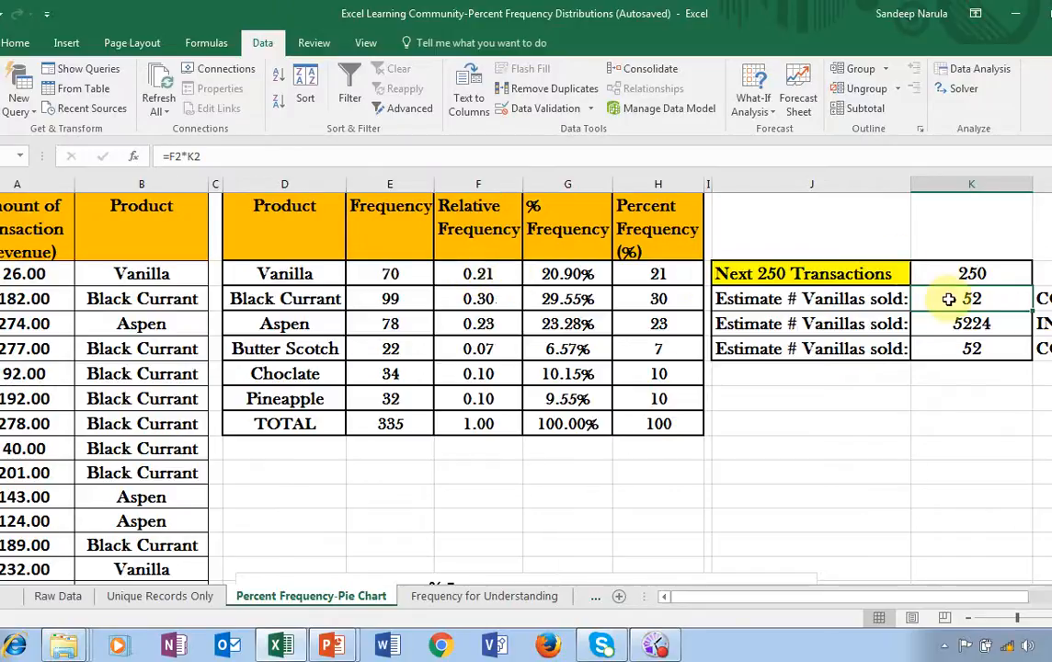
# Step: Reduce the Vanilla % Frequency in cell G2 to zero decimal places
pyautogui.click(568, 275)
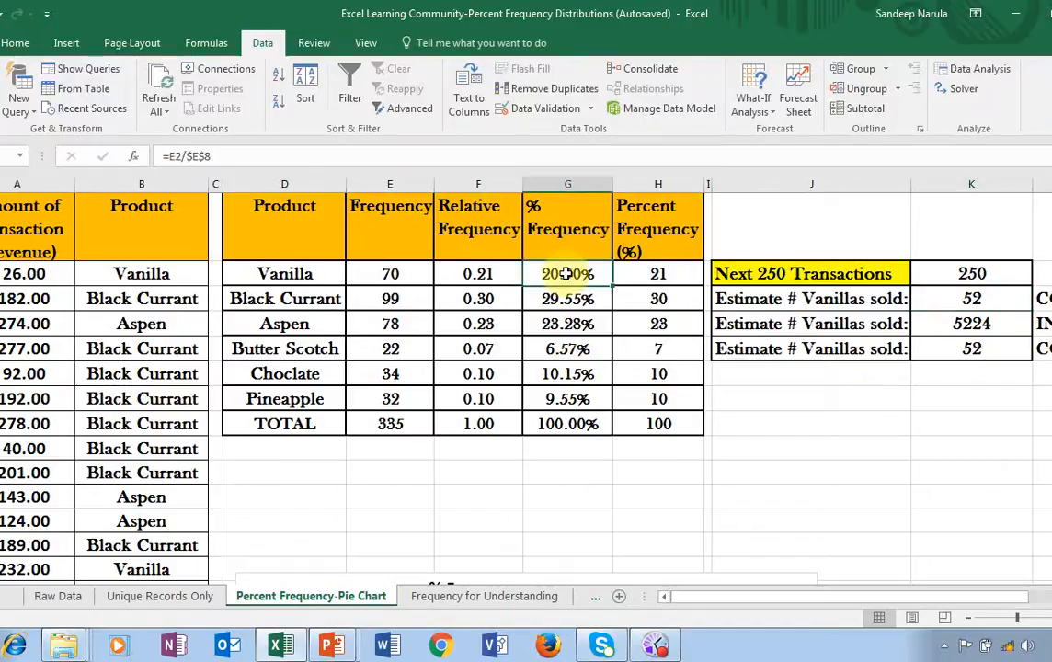
pyautogui.click(22, 44)
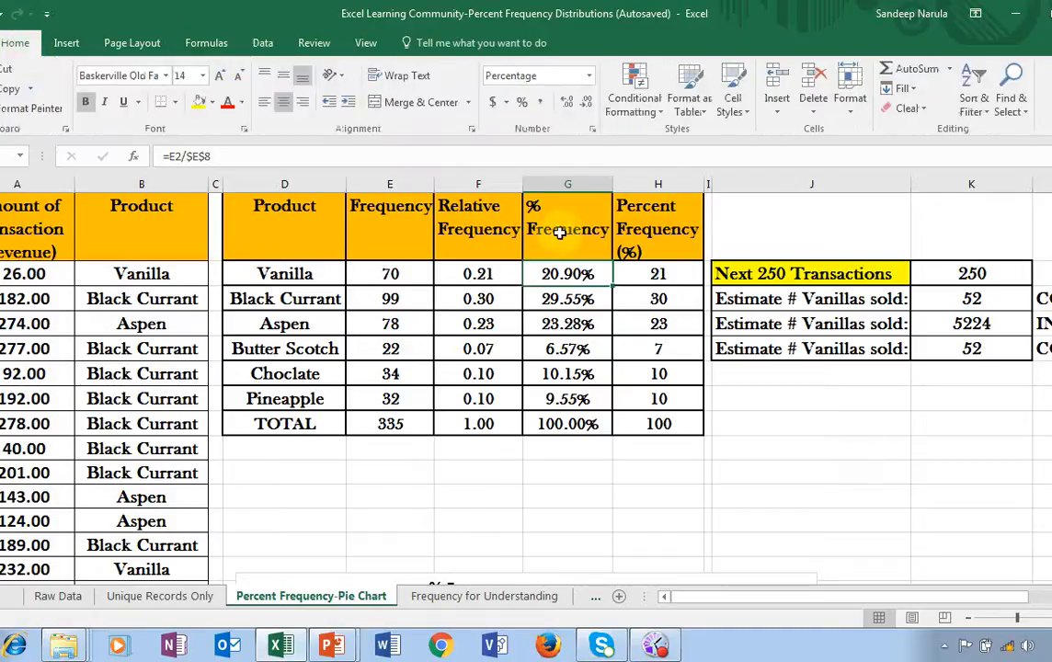
pyautogui.click(586, 104)
pyautogui.click(587, 104)
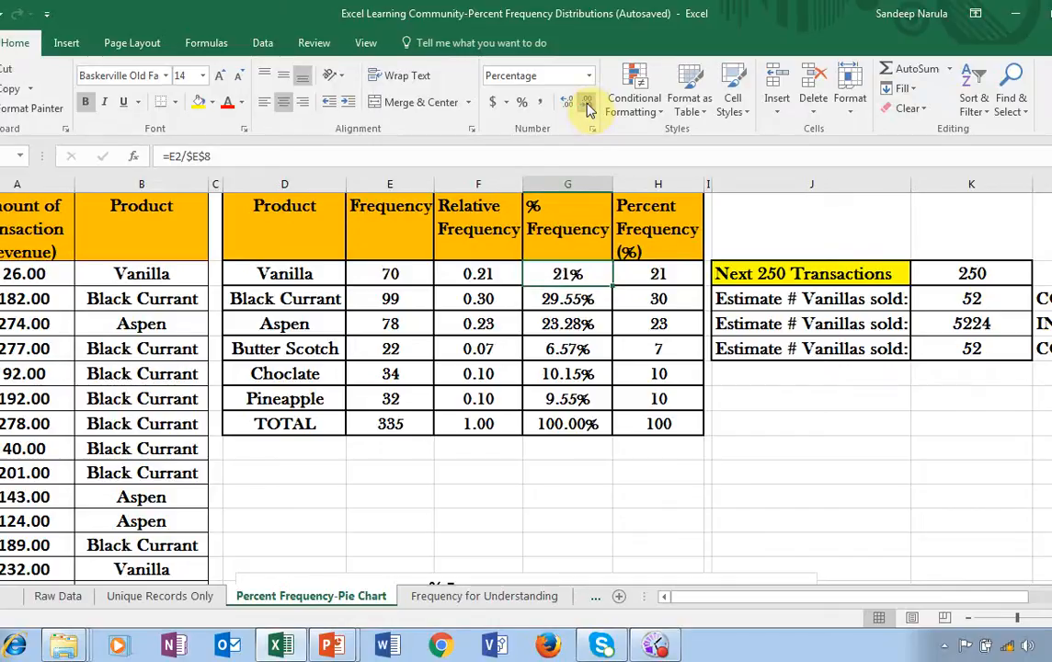
pyautogui.click(596, 450)
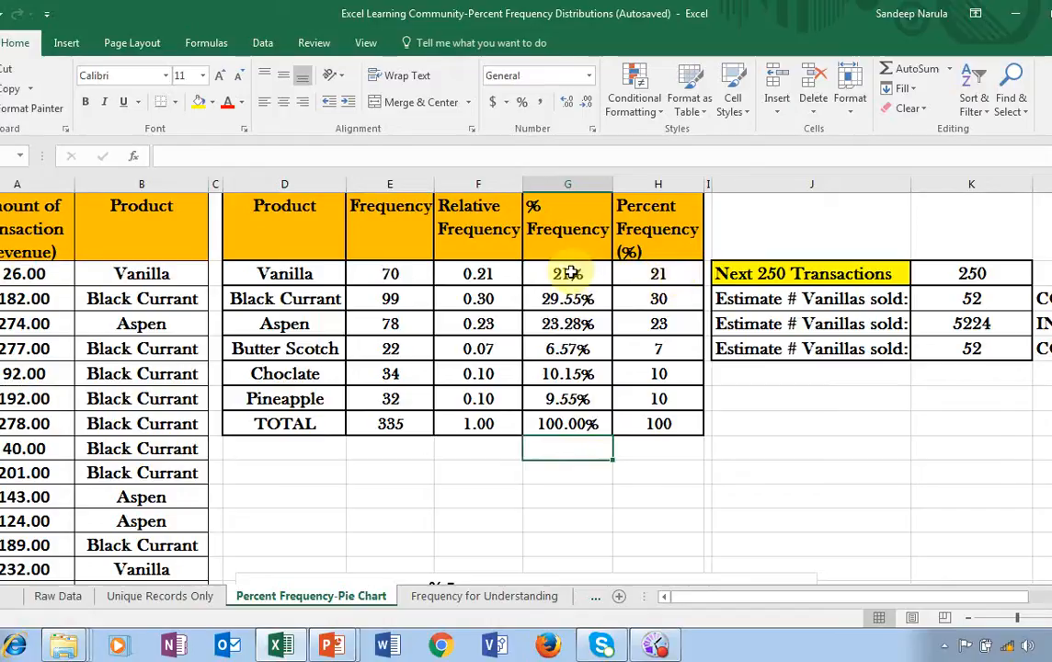
# Step: Compare the Vanilla row's Percent Frequency, Relative Frequency and % Frequency formulas in cells H2, F2 and G2
pyautogui.click(644, 277)
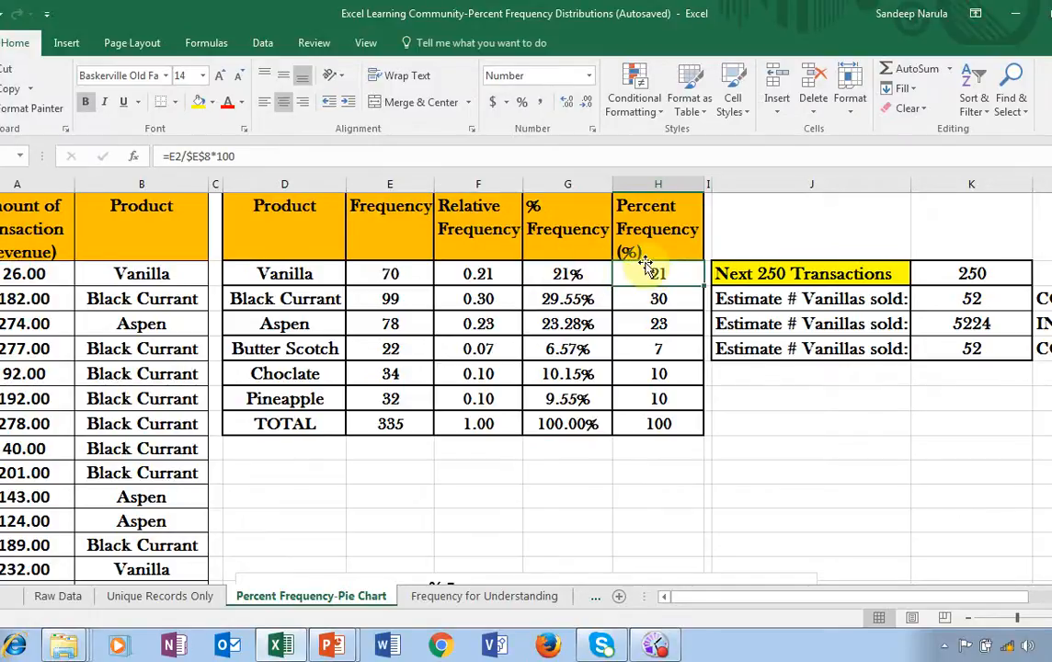
pyautogui.click(464, 273)
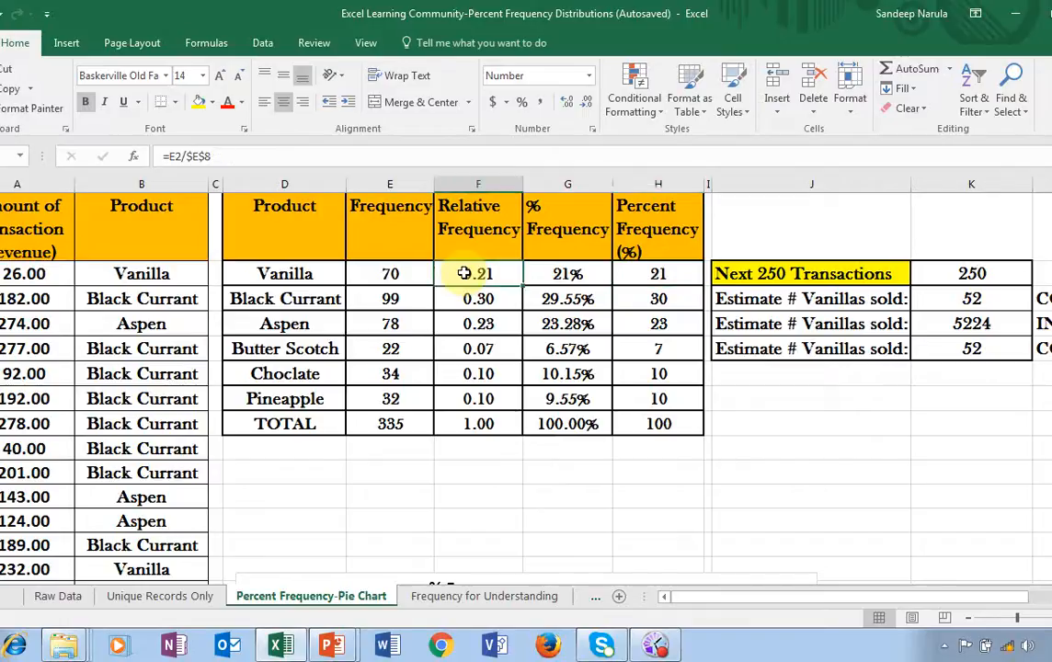
pyautogui.click(579, 274)
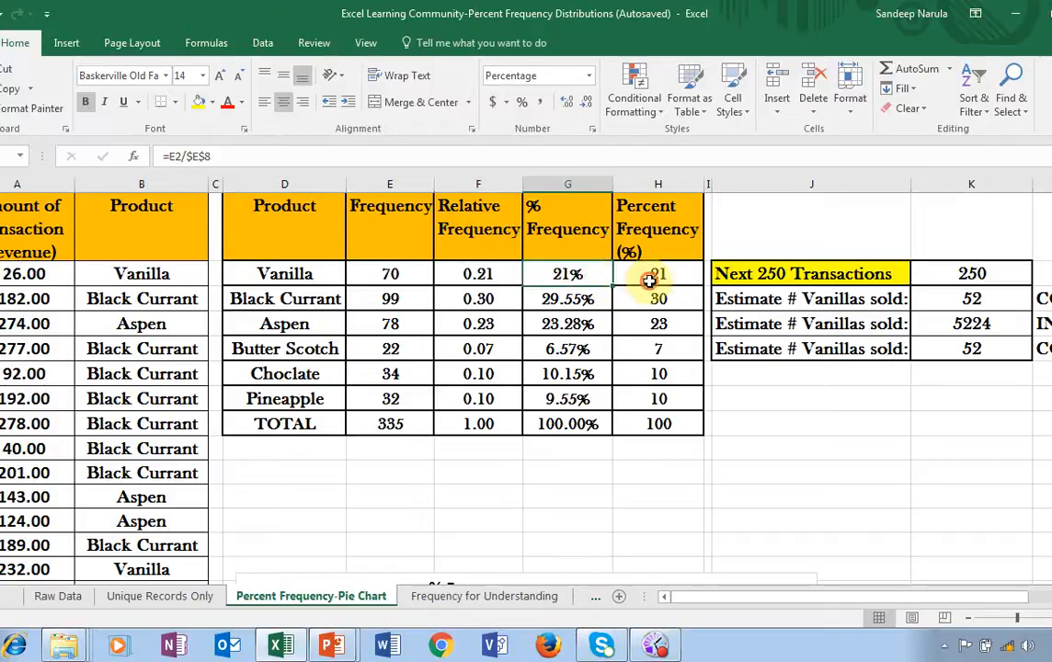
pyautogui.click(649, 280)
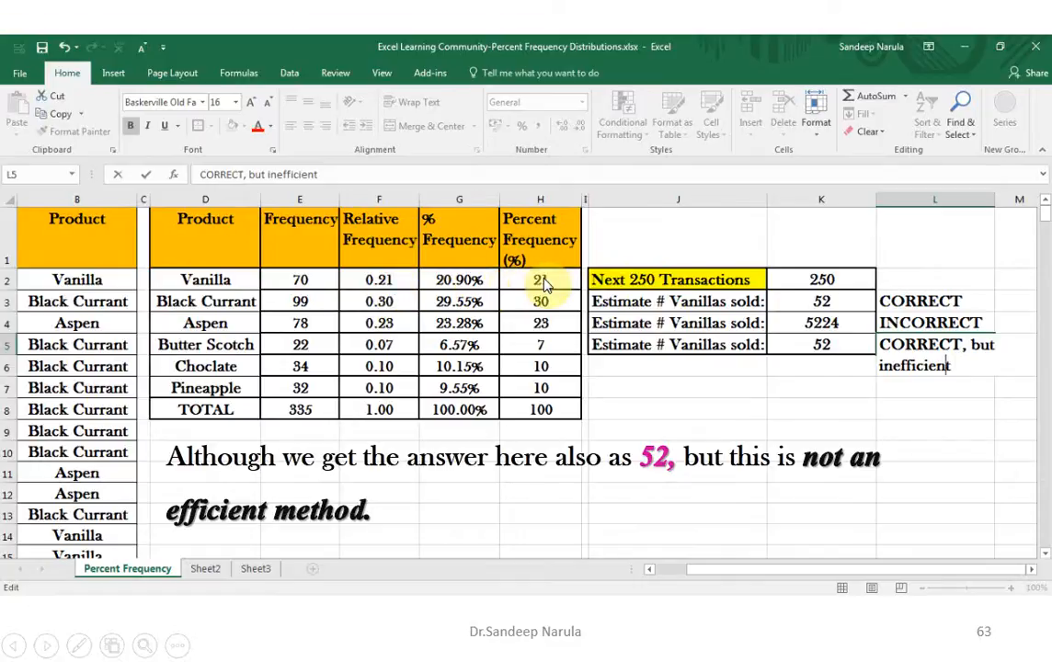
pyautogui.press('Right')
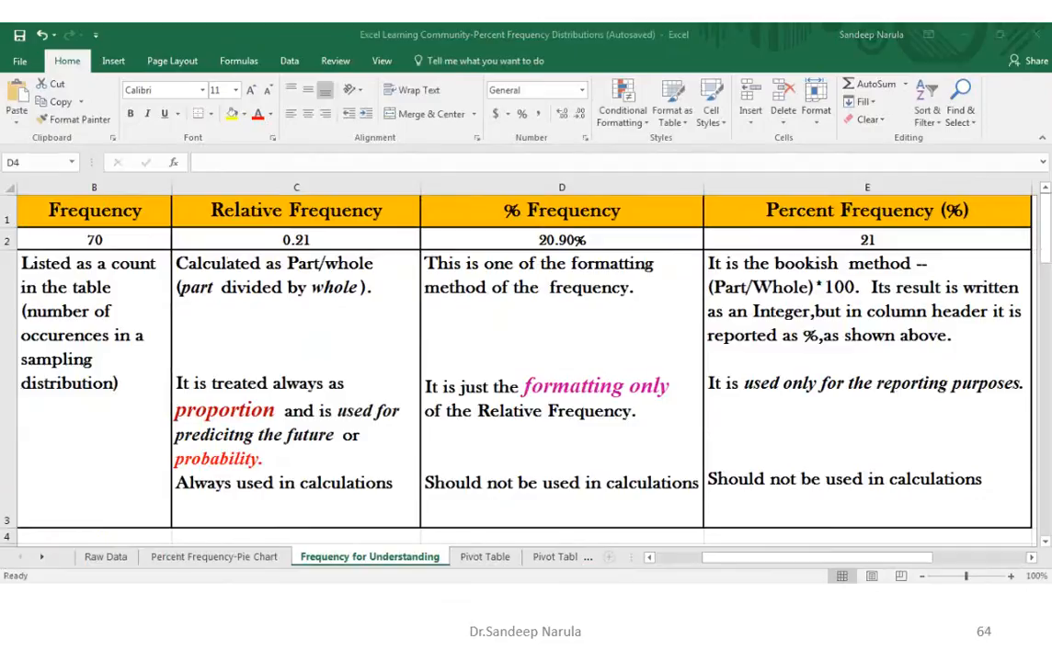